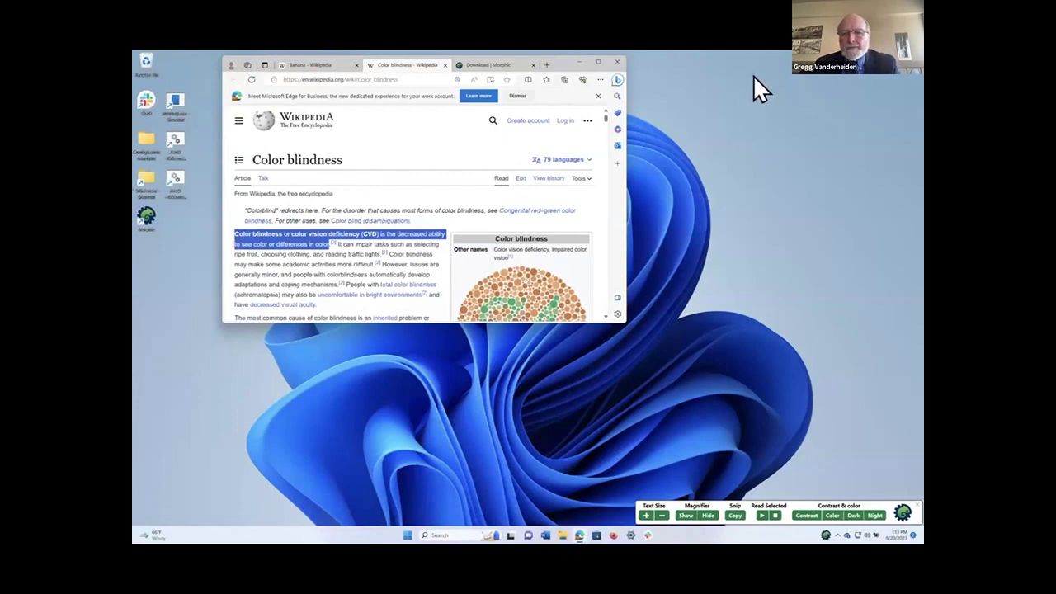
Step: Move focus off the Edge window onto the desktop
left_click(712, 207)
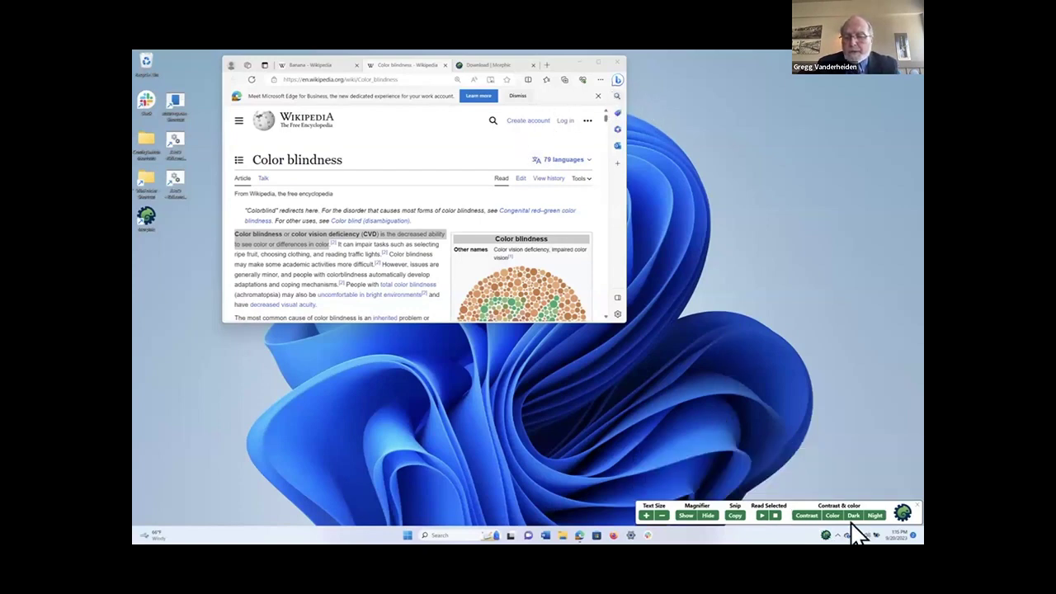
Step: Hide and re-show the Morphic bar, then try Text Size − at its smallest setting
left_click(826, 536)
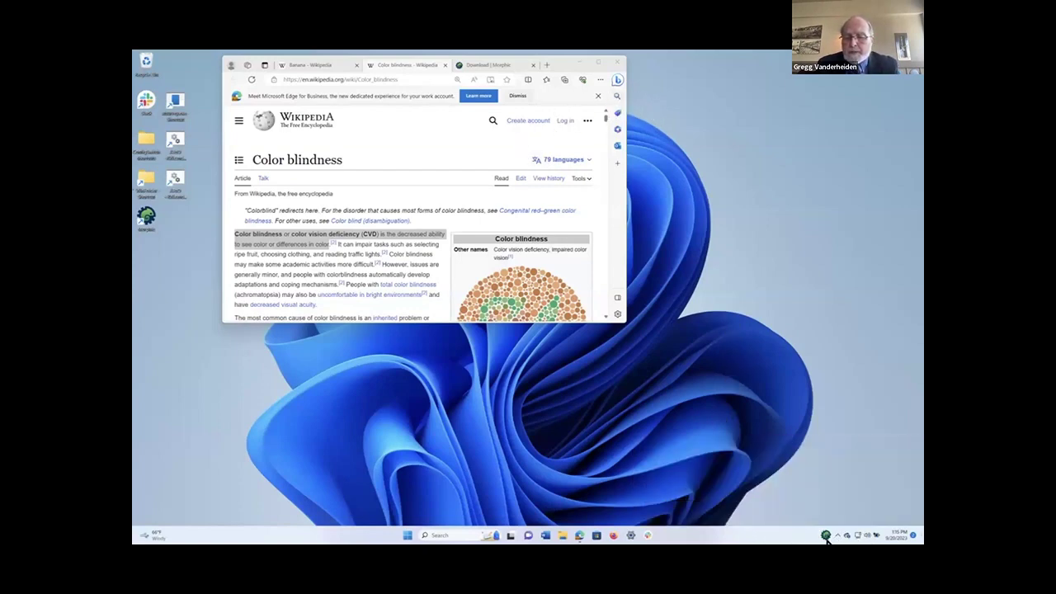
left_click(826, 537)
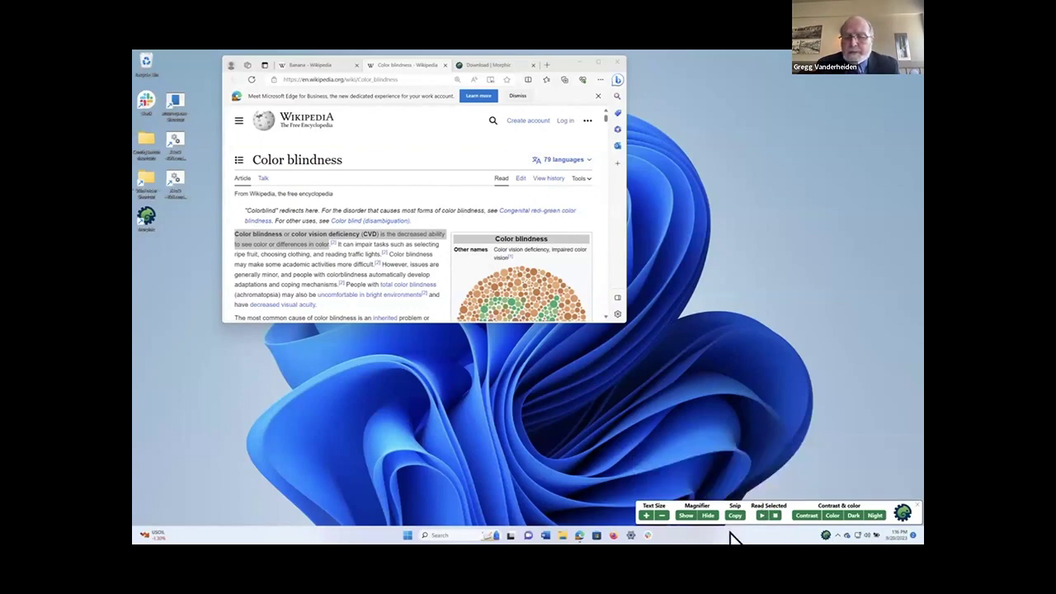
left_click(662, 514)
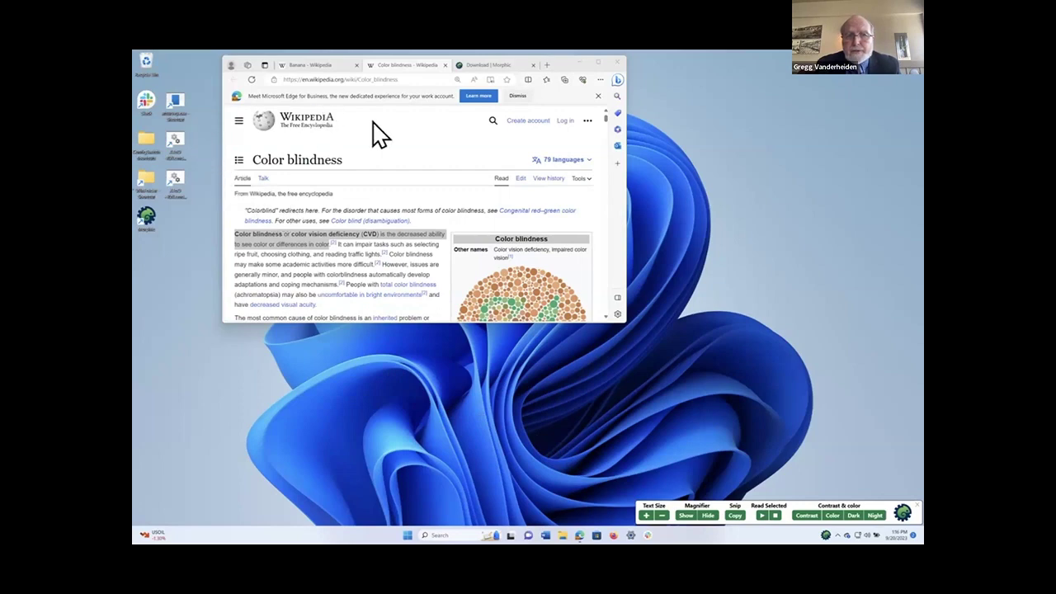
left_click(366, 262)
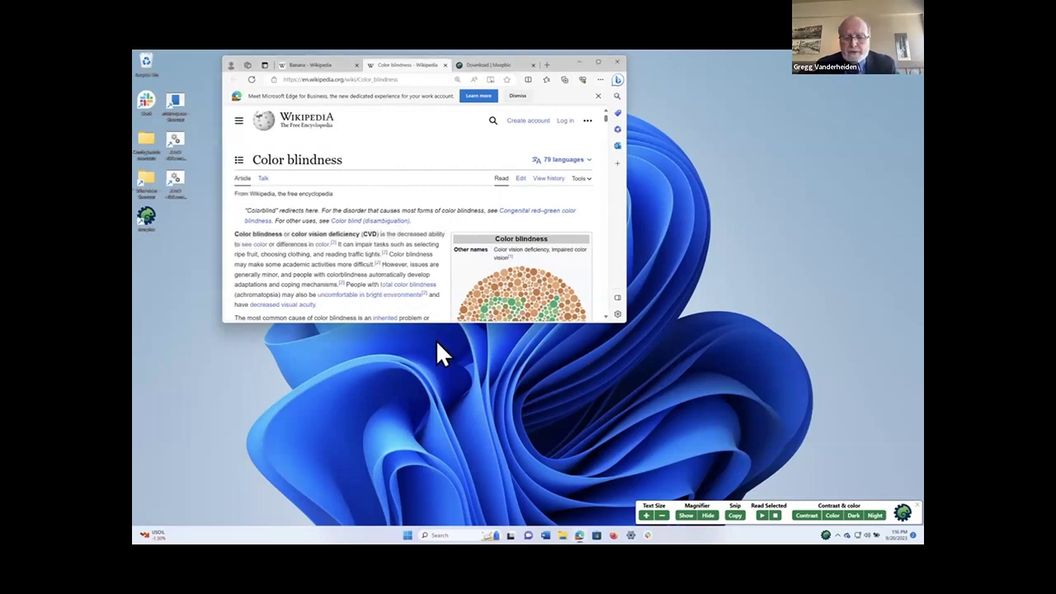
Step: Zoom the Wikipedia page in and back out one step, then enlarge screen text
key("ctrl+plus")
key("ctrl+plus")
key("ctrl+plus")
key("ctrl+plus")
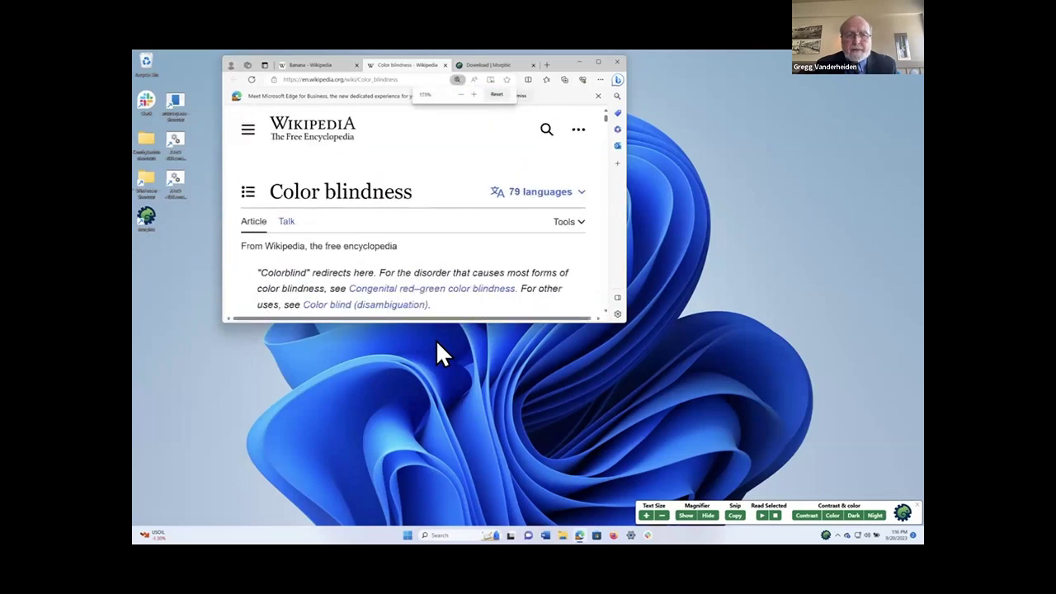
key("ctrl+minus")
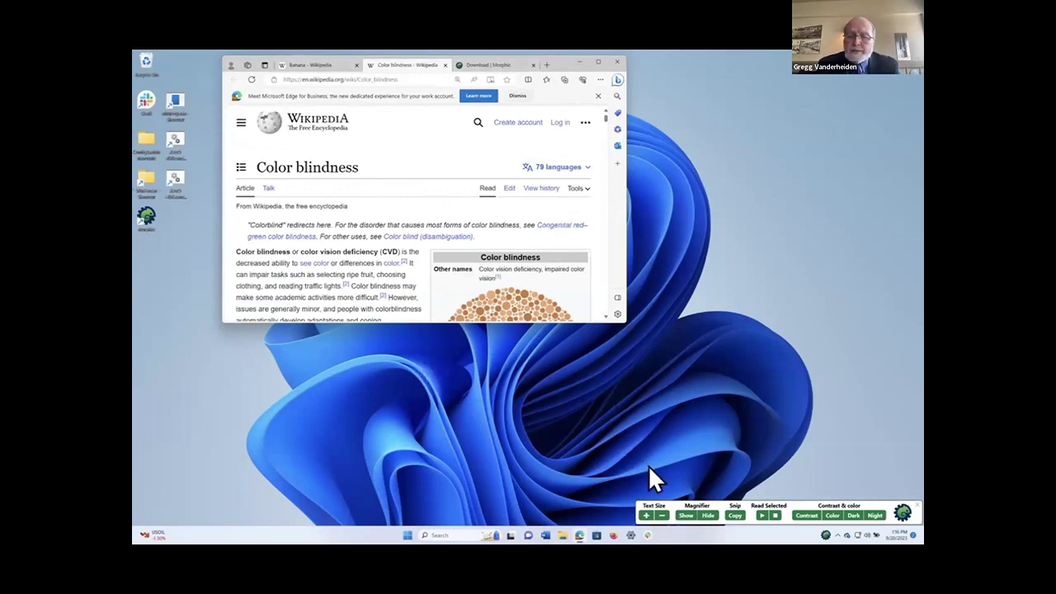
left_click(647, 515)
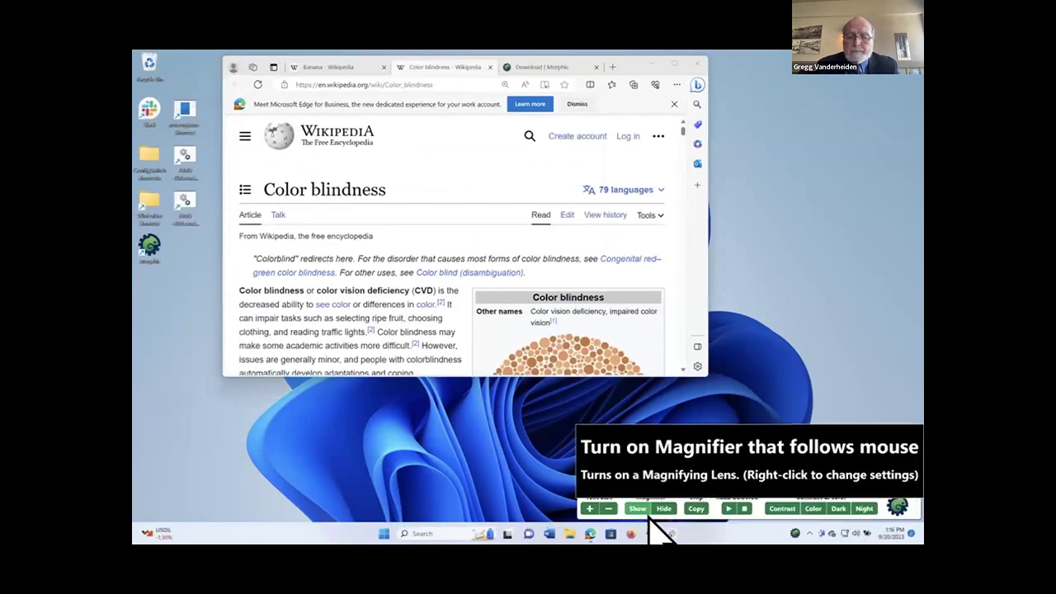
Step: Shrink screen text twice with Text Size −, then enlarge it again with Text Size +
left_click(591, 509)
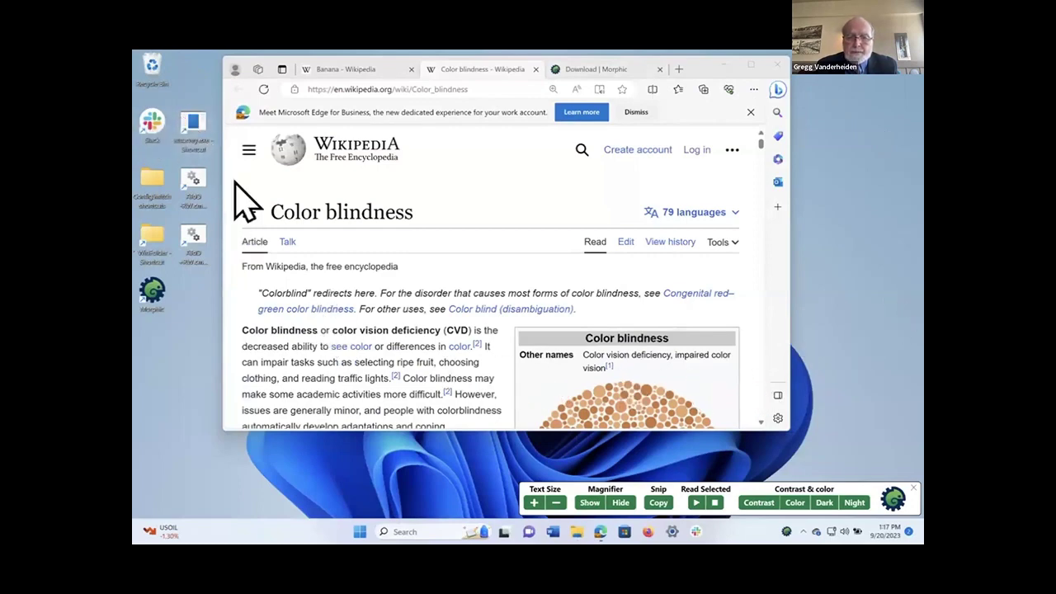
left_click(557, 505)
left_click(609, 508)
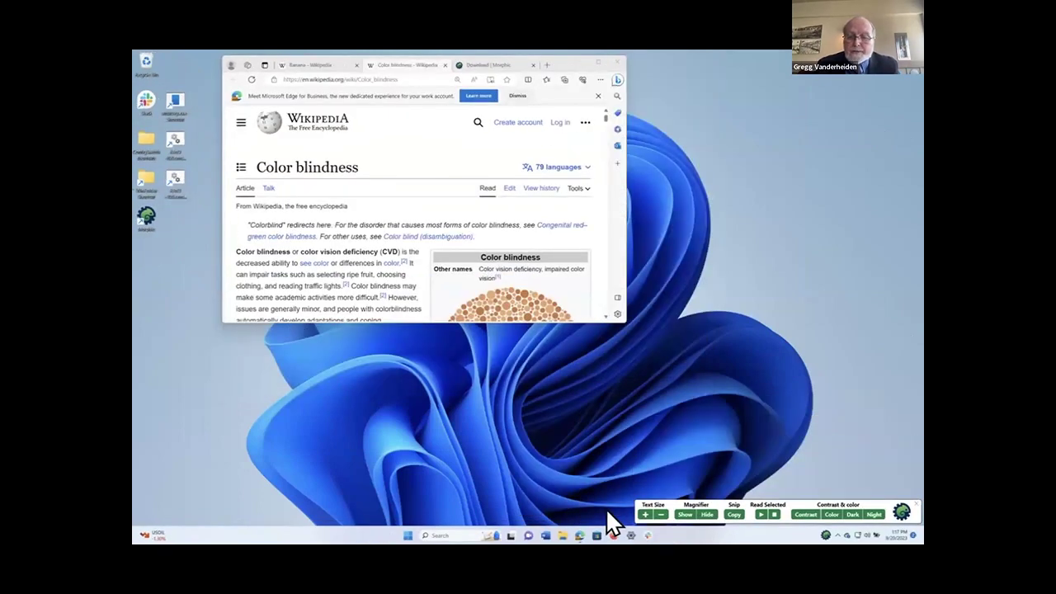
left_click(645, 514)
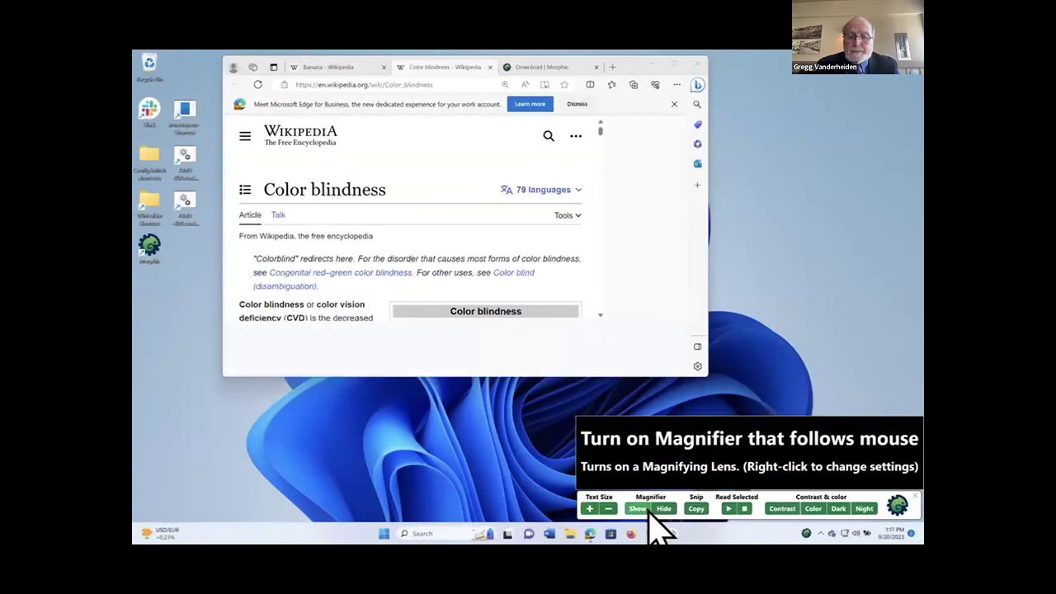
Step: Magnify the phrase 'Color blindness or color vision deficiency', then turn the magnifier off
left_click(640, 510)
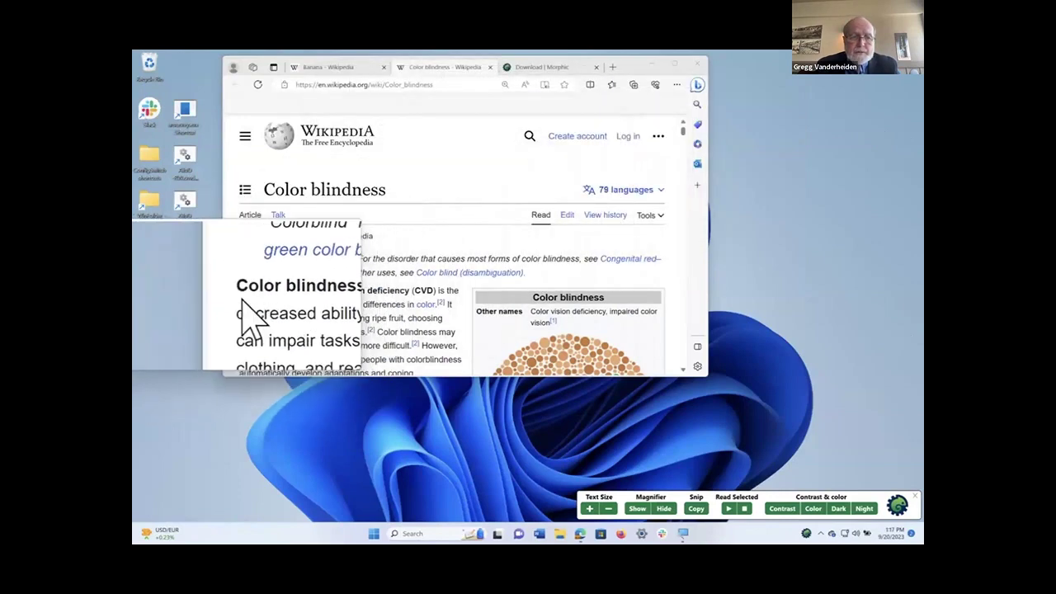
left_click_drag(242, 295, 375, 309)
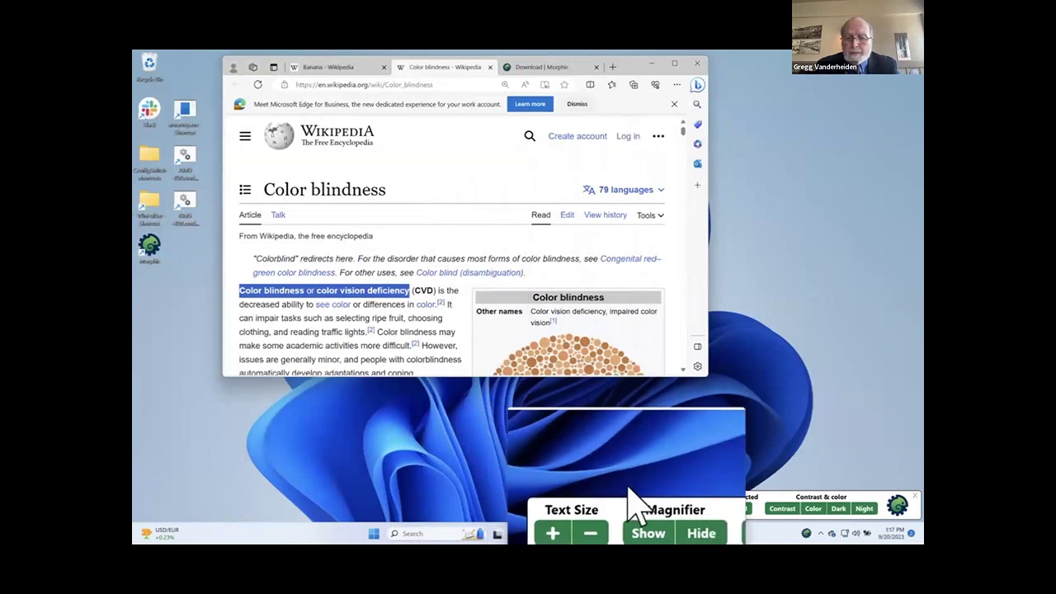
left_click(666, 511)
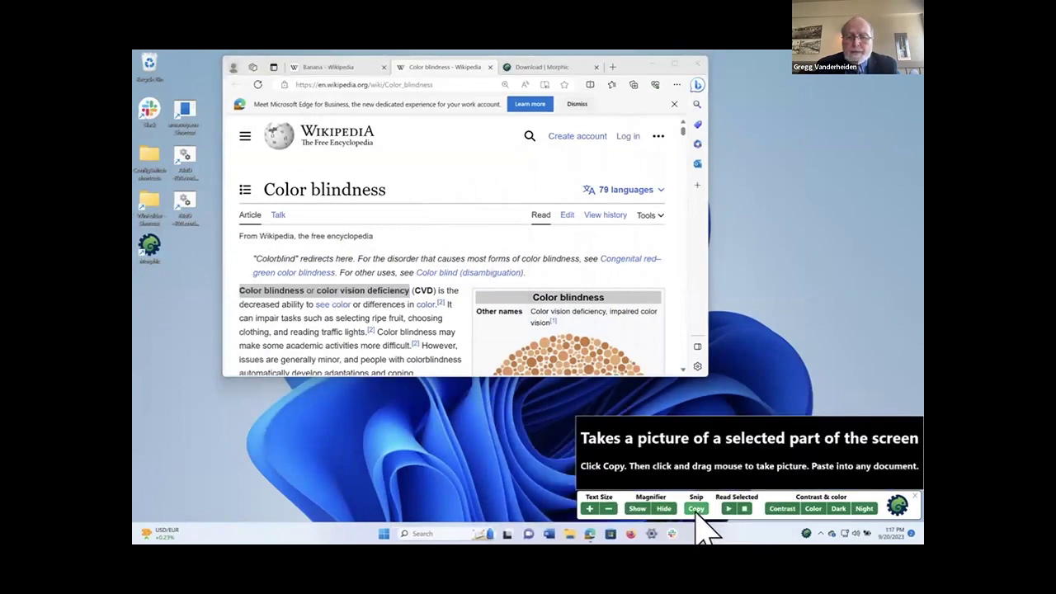
Step: Snip-copy a rectangular area of the Color blindness article
left_click(696, 510)
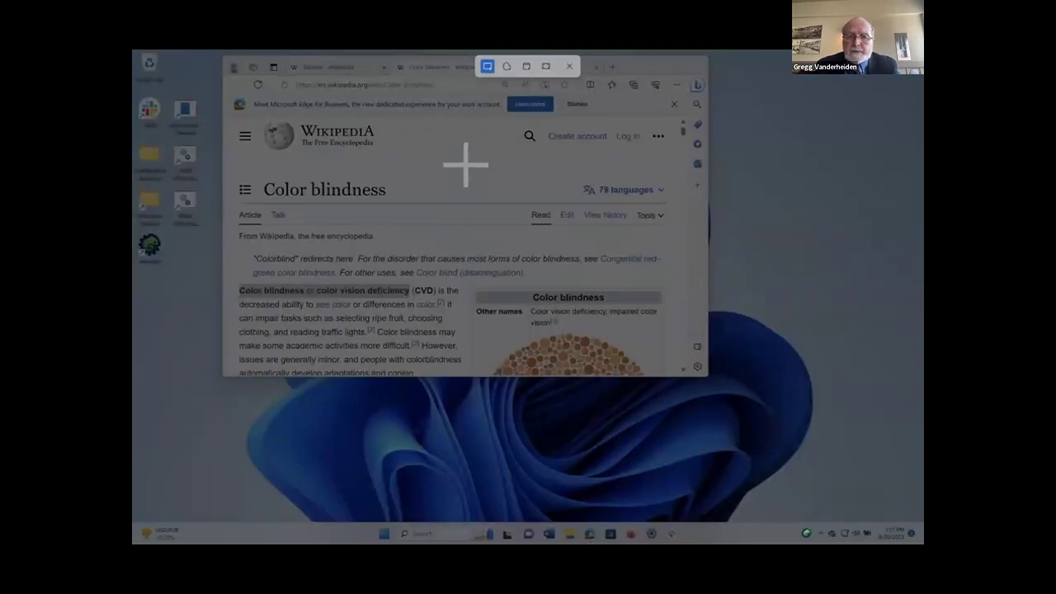
left_click_drag(463, 162, 673, 202)
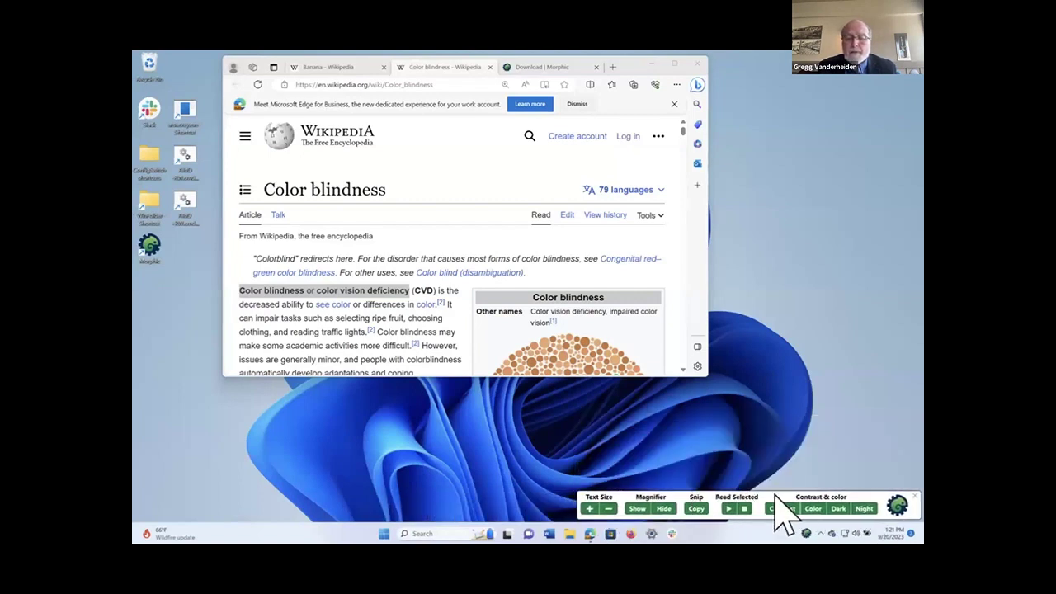
left_click_drag(862, 506, 896, 503)
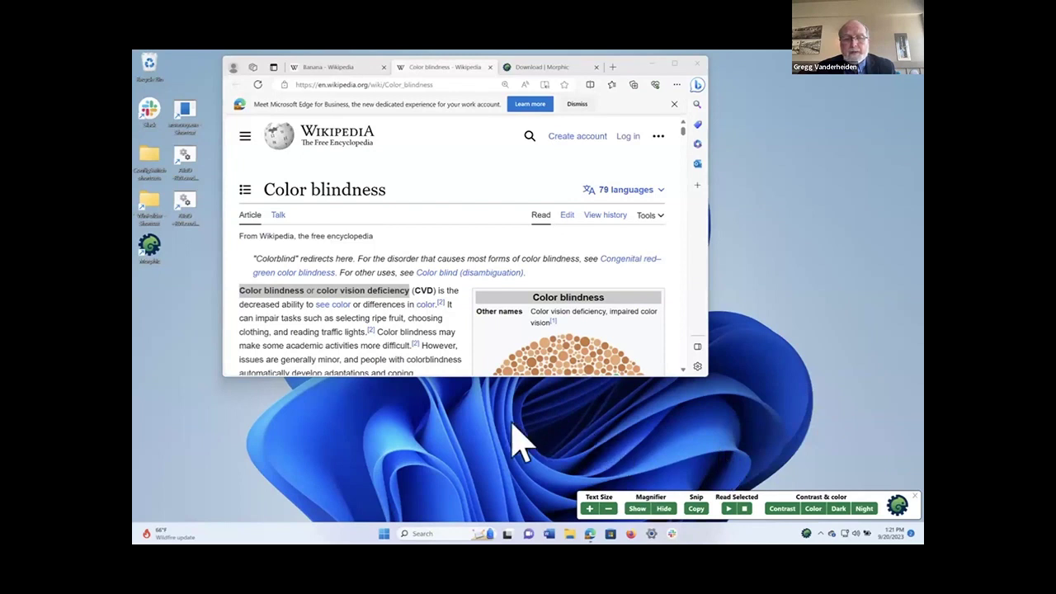
left_click(481, 246)
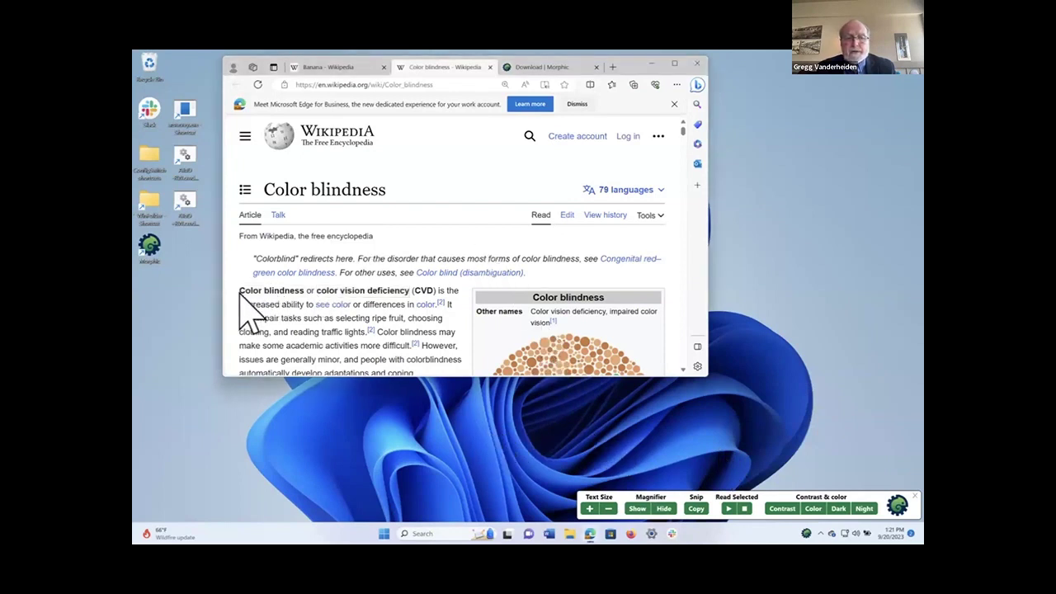
Step: Have 'Color blindness or color vision deficiency' read aloud, then open the read-aloud options menu
left_click_drag(238, 290, 410, 294)
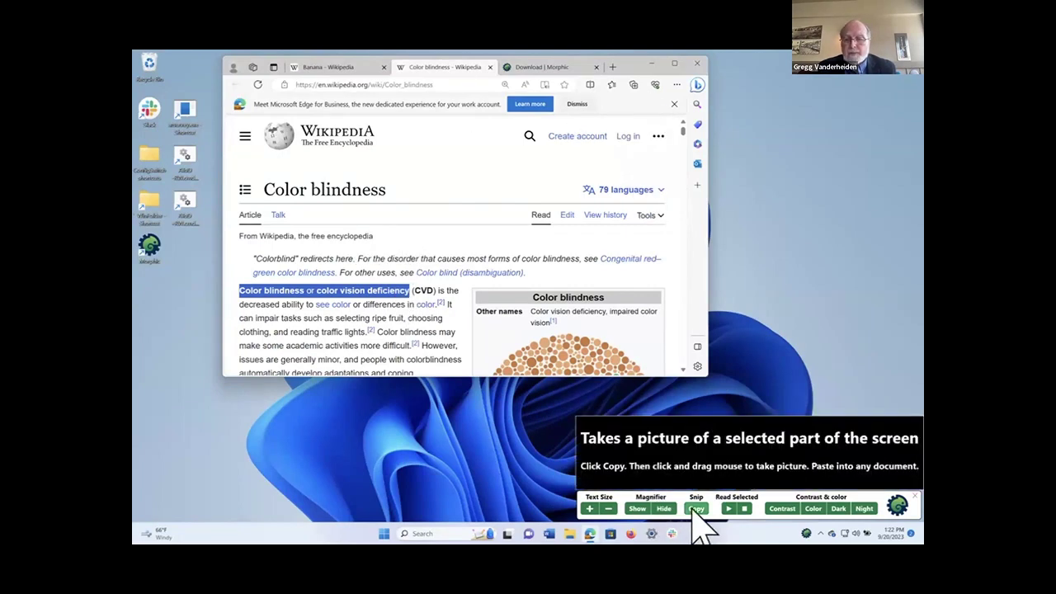
left_click(730, 509)
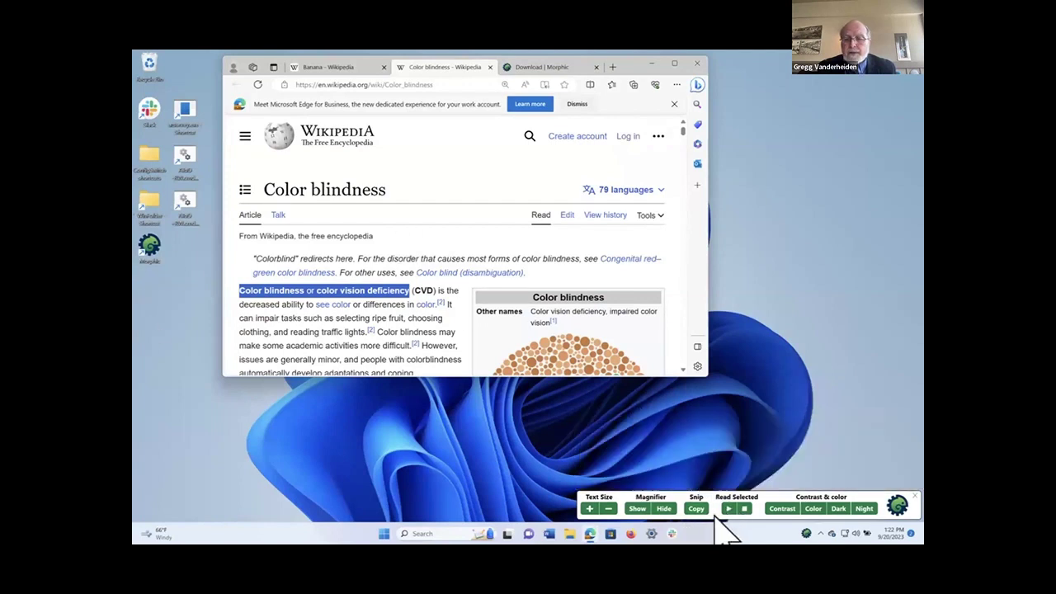
right_click(731, 512)
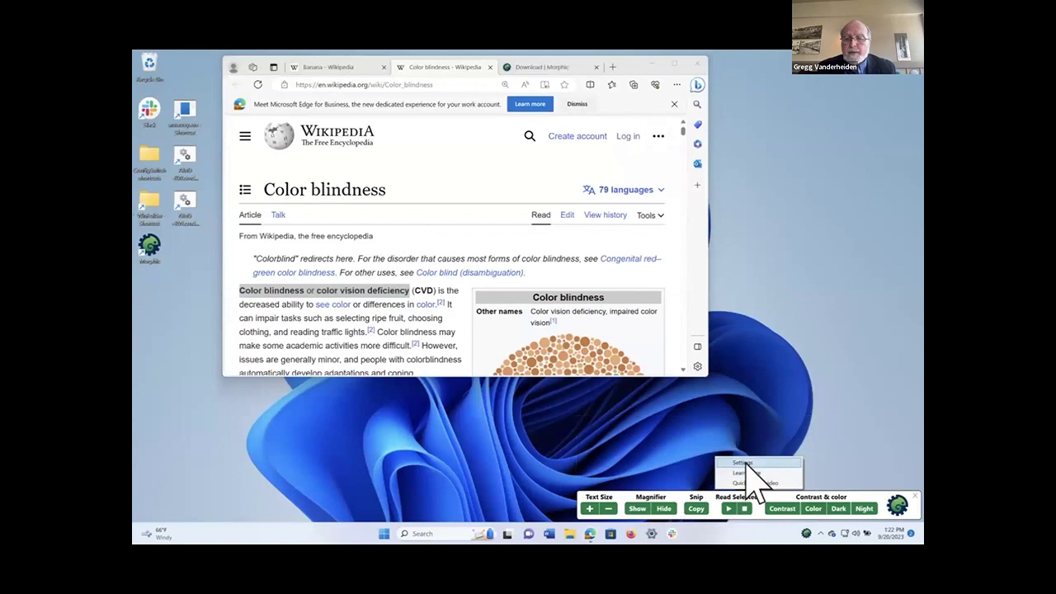
Step: Check the speech voice list, keep Microsoft David, and close Settings
left_click(744, 464)
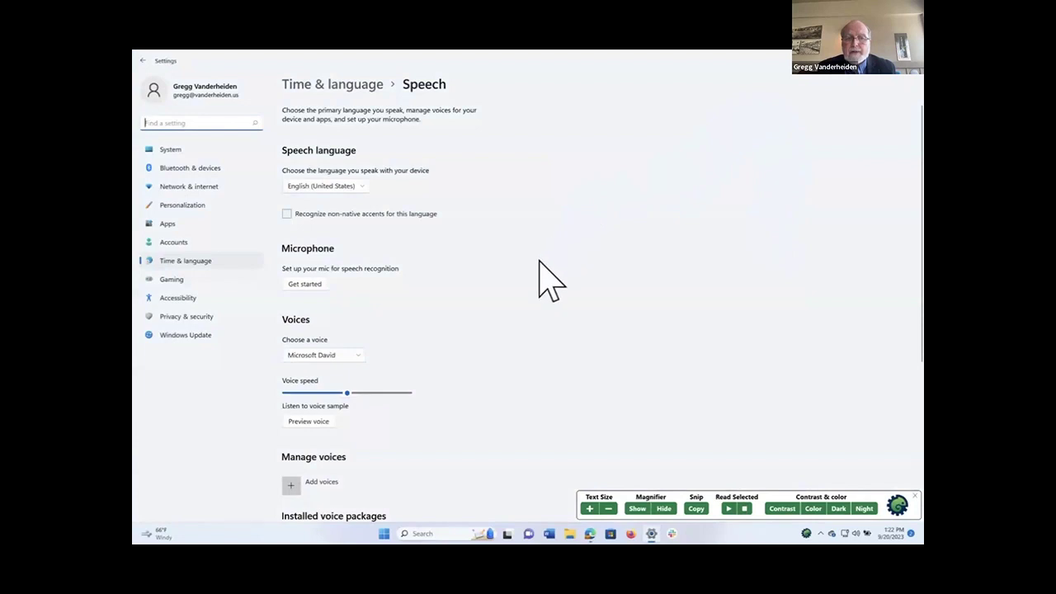
scroll(539, 272, "down", 2)
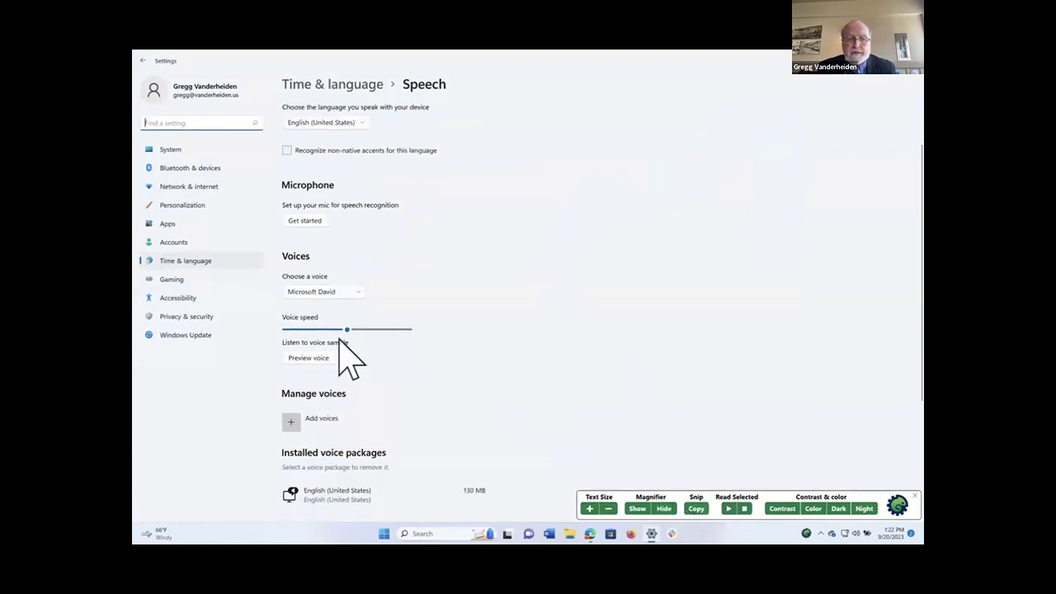
left_click(342, 291)
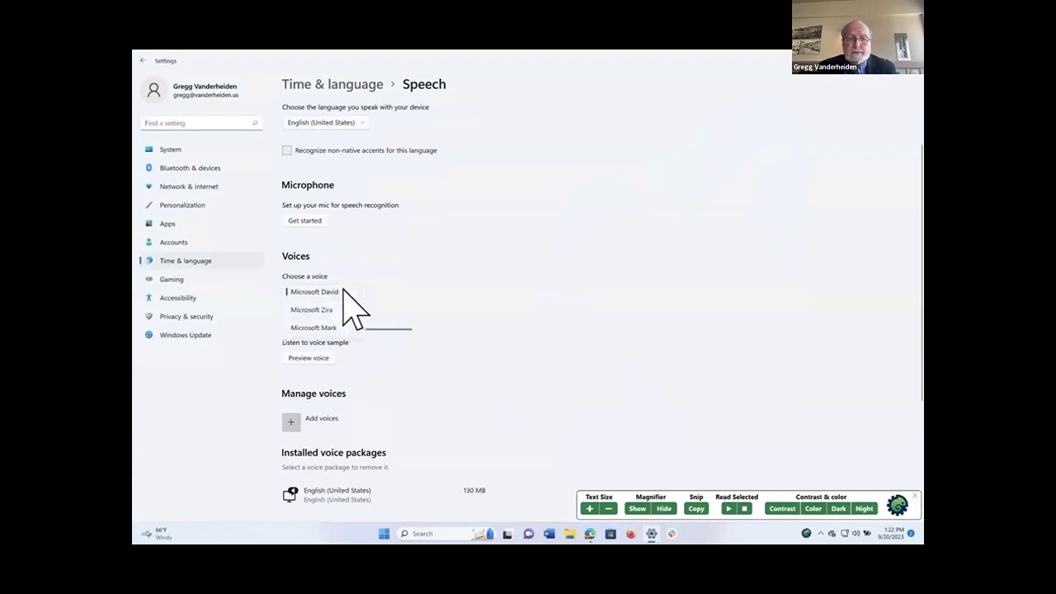
left_click(396, 307)
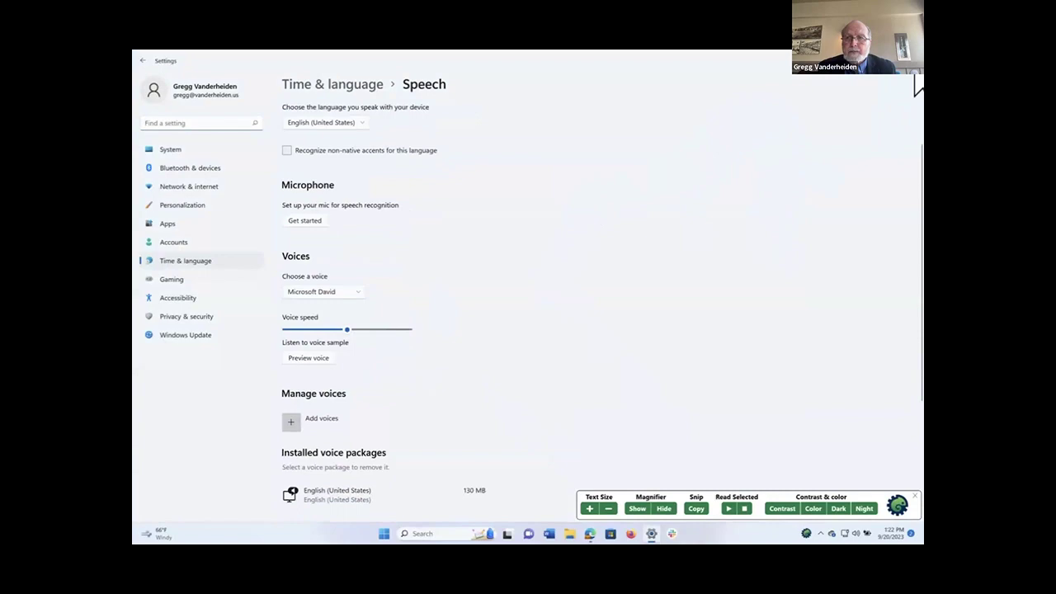
left_click(914, 67)
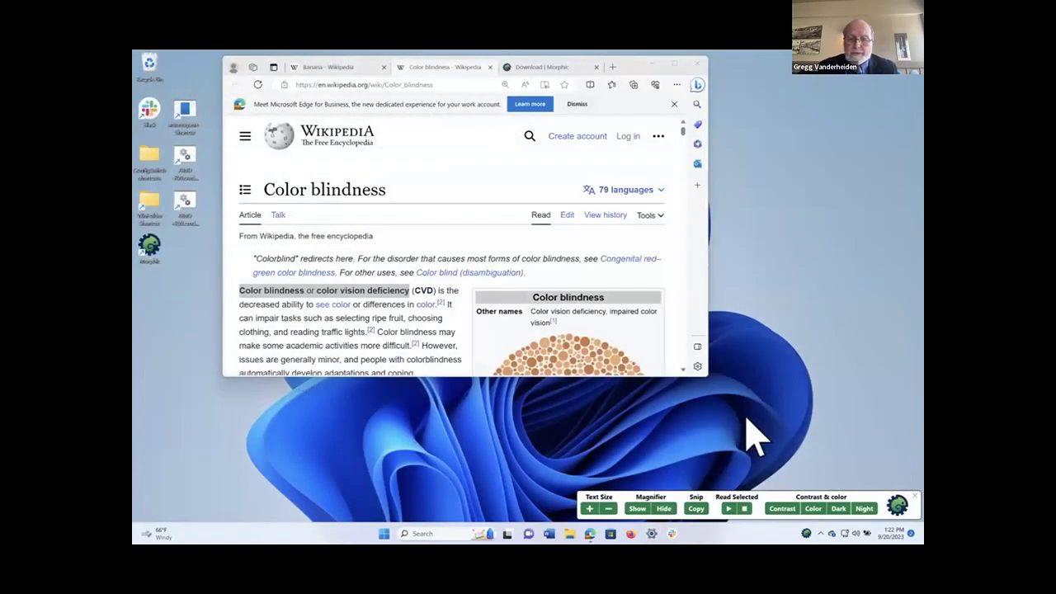
Step: Toggle high contrast on and off, switch Windows to dark mode, then re-enable high contrast
left_click(770, 509)
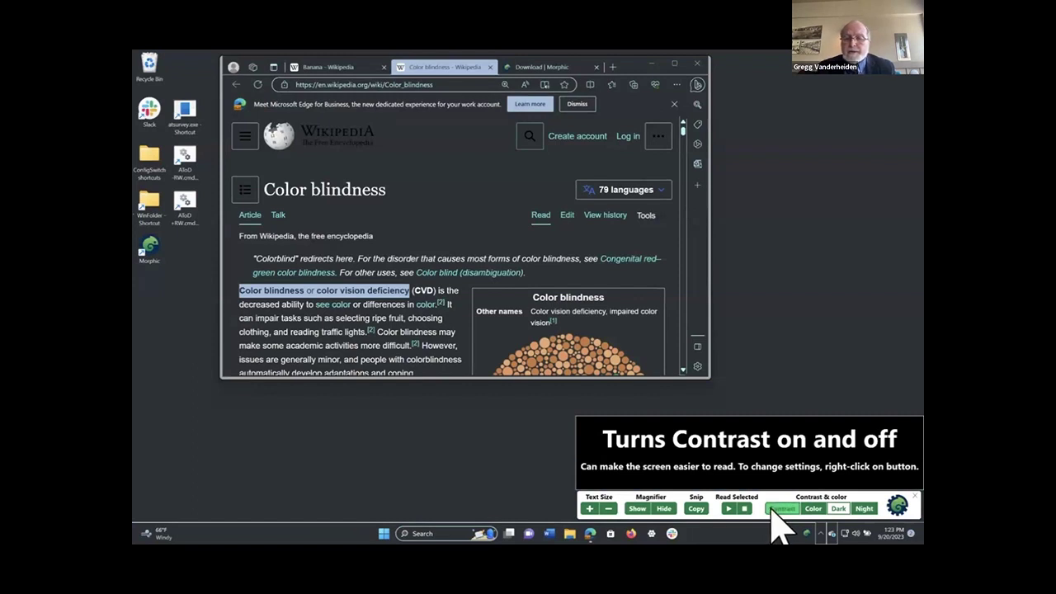
left_click(773, 509)
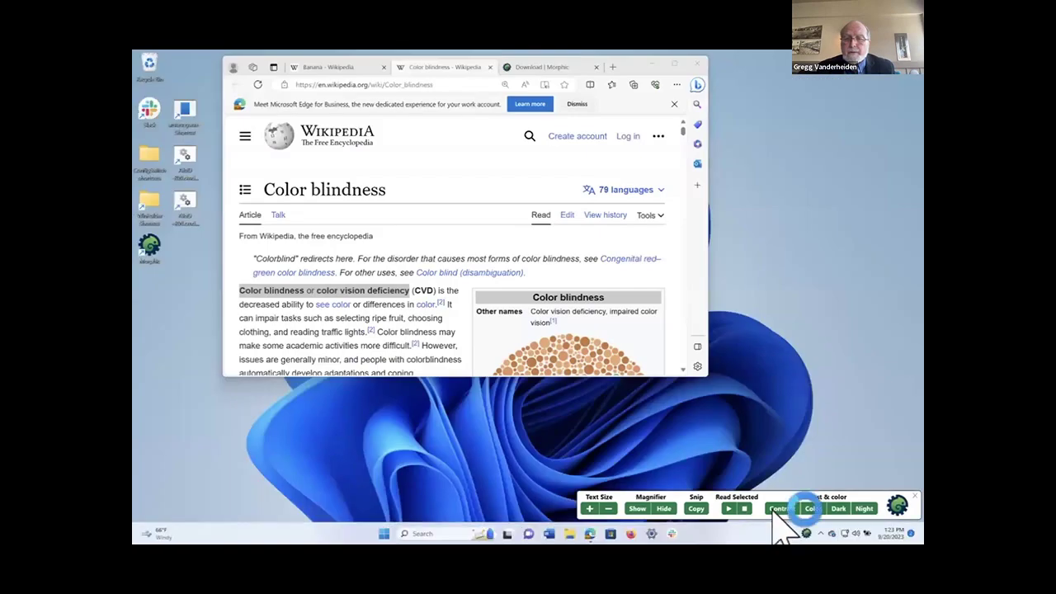
left_click(839, 509)
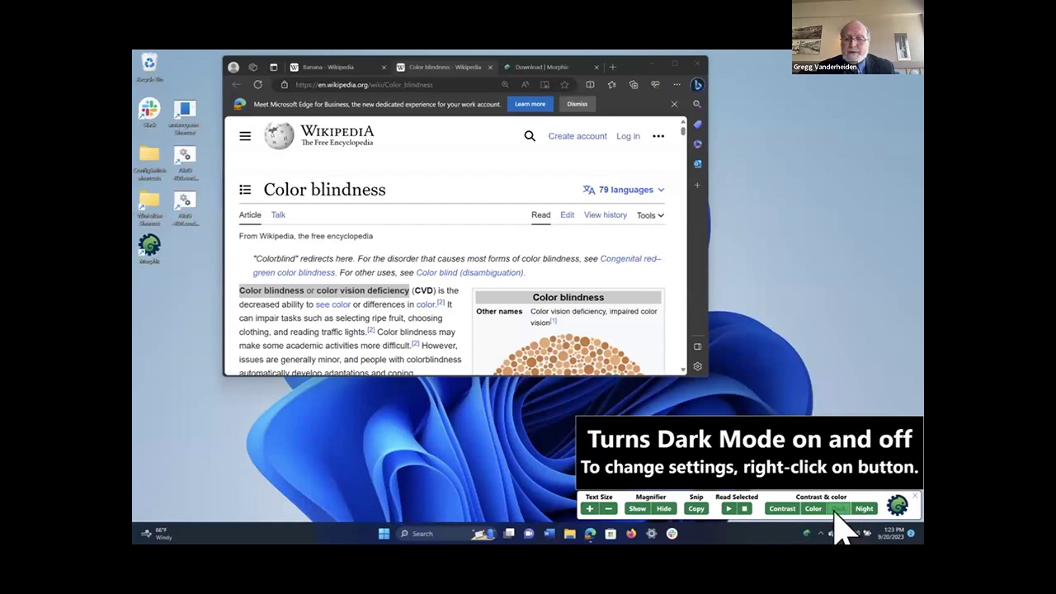
left_click(790, 509)
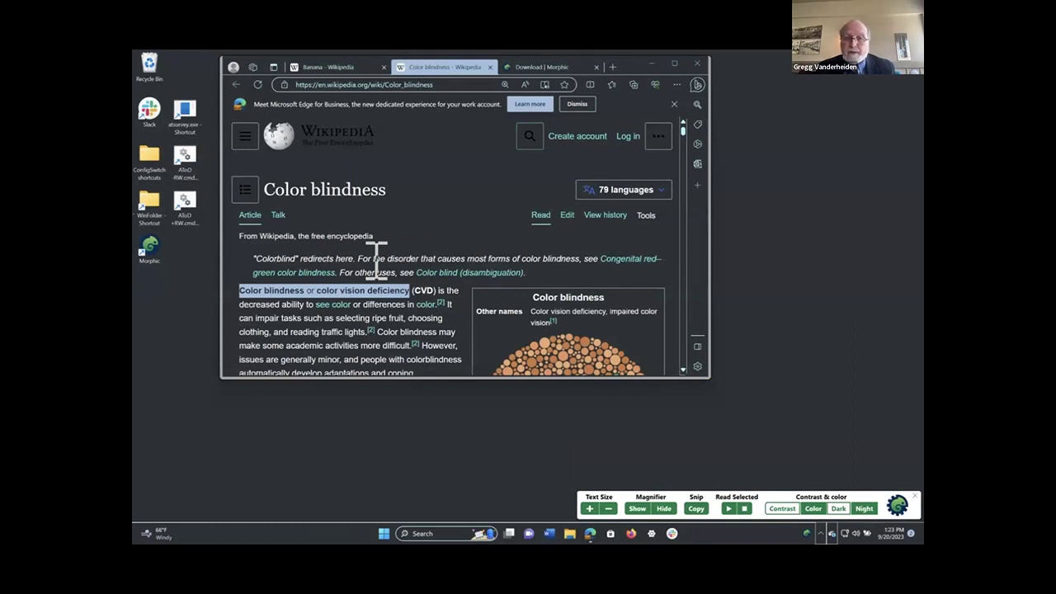
Step: Look over the Color blindness article in dark high-contrast colours
mouse_move(443, 280)
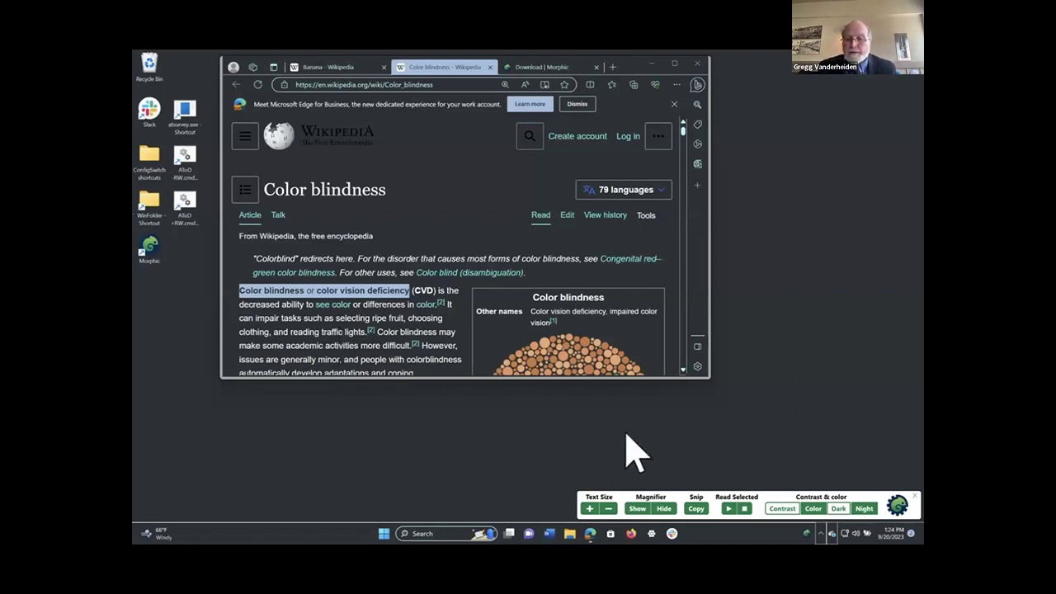
Step: Turn high contrast off, scroll down to the Ishihara plate, and enable Morphic's colour-blindness filter
left_click(782, 510)
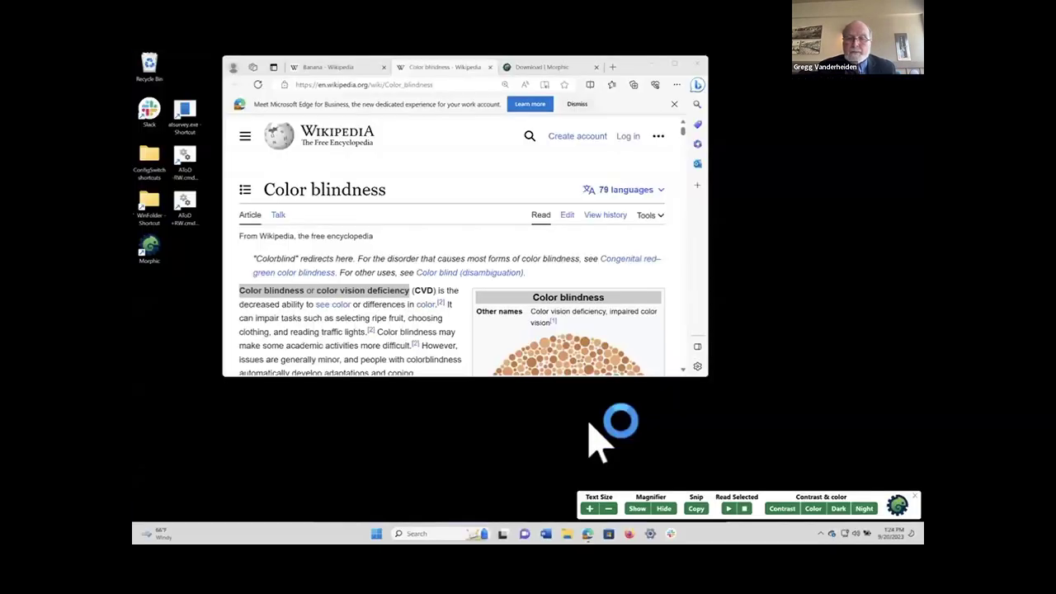
scroll(612, 330, "down", 2)
scroll(615, 322, "down", 3)
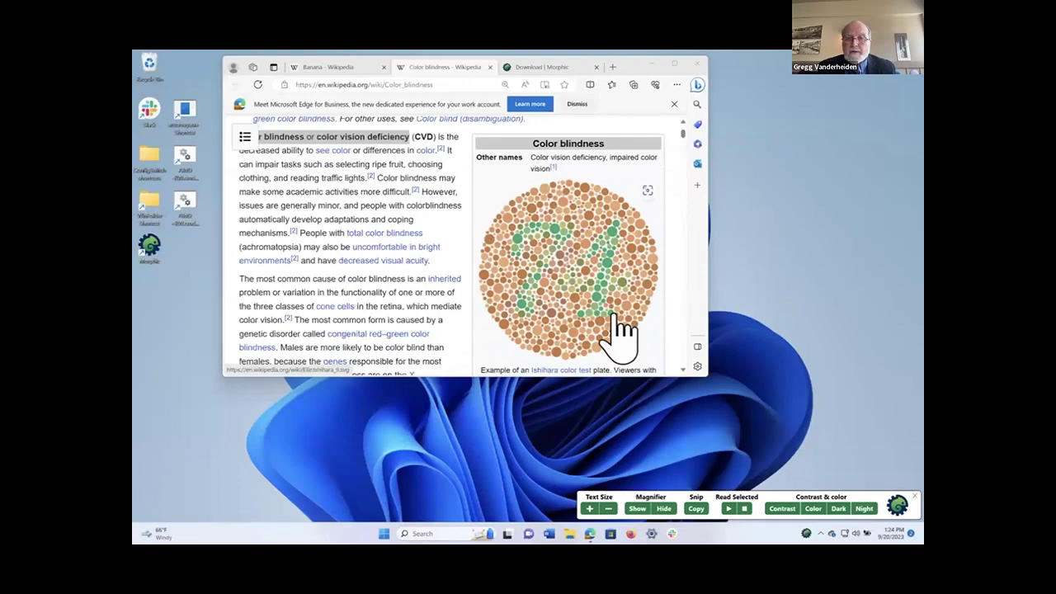
scroll(620, 330, "down", 1)
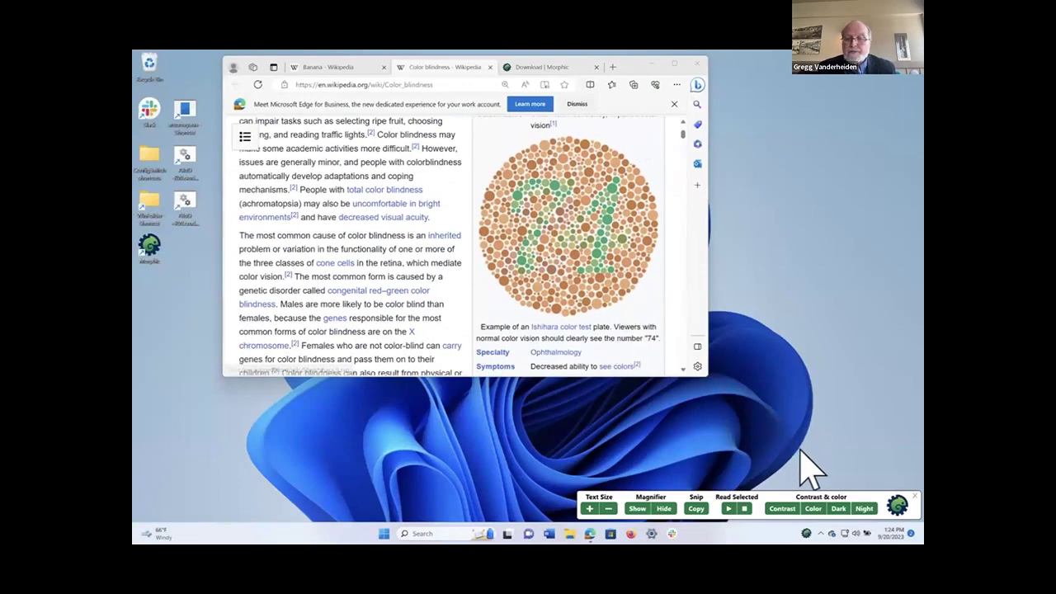
left_click(814, 509)
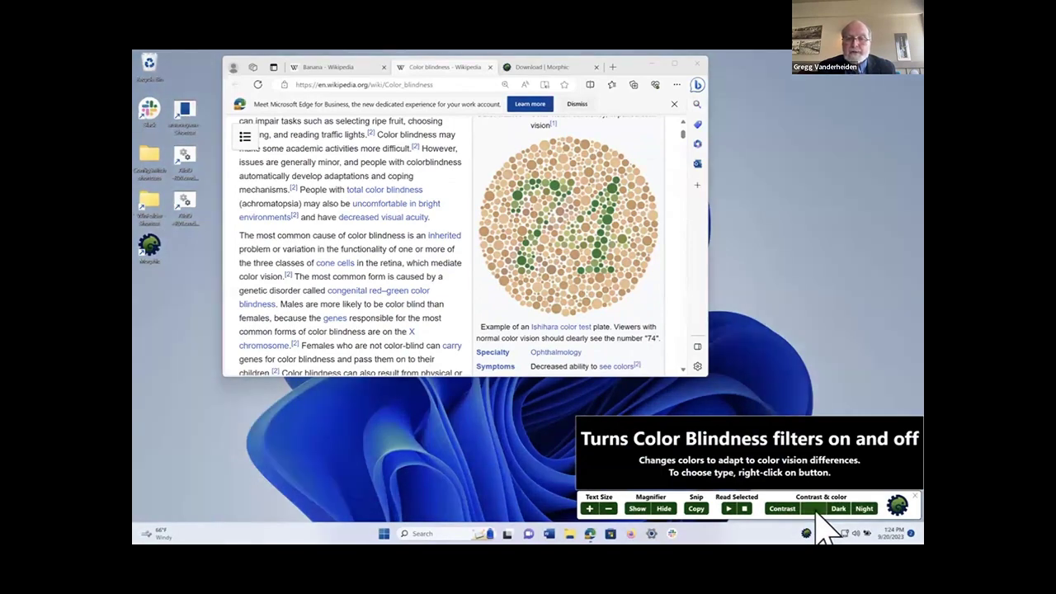
Step: Open colour filter settings, try tritanopia, deuteranopia and protanopia filters, then turn filtering off and open Morphic's options
right_click(817, 512)
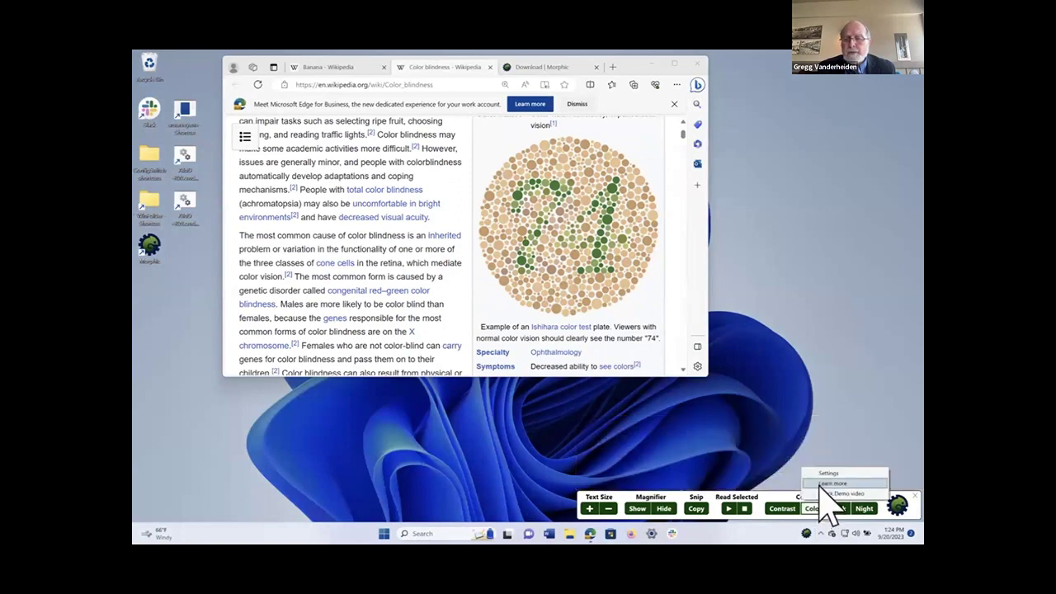
left_click(822, 479)
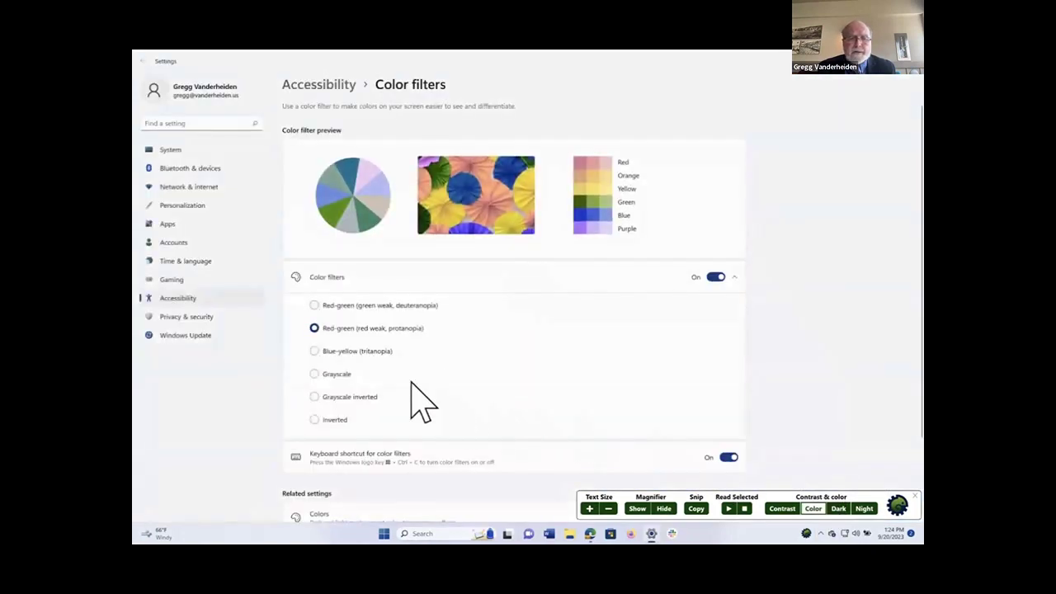
left_click(342, 353)
left_click(325, 309)
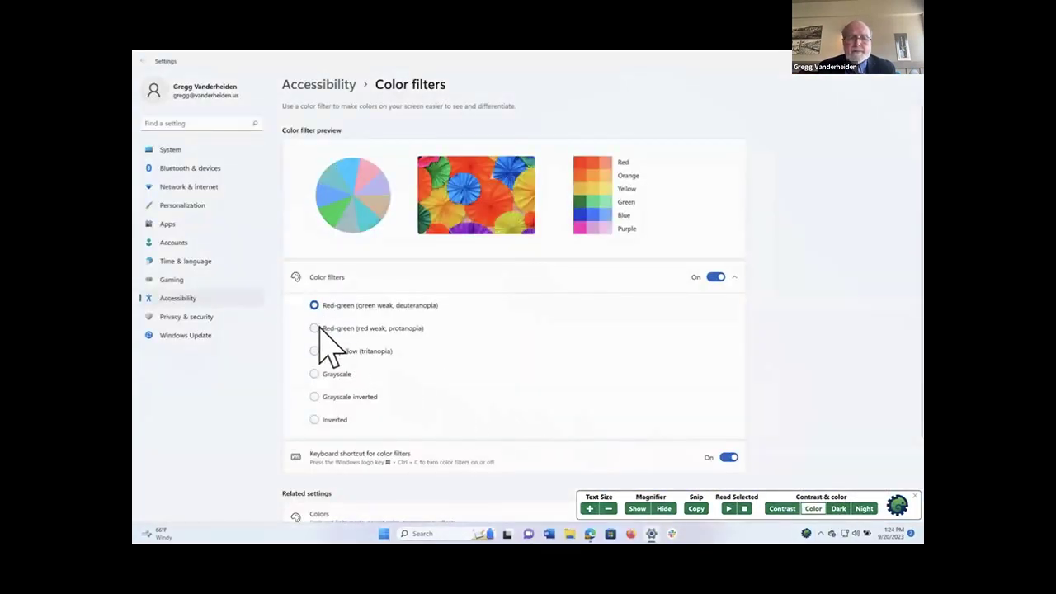
left_click(322, 327)
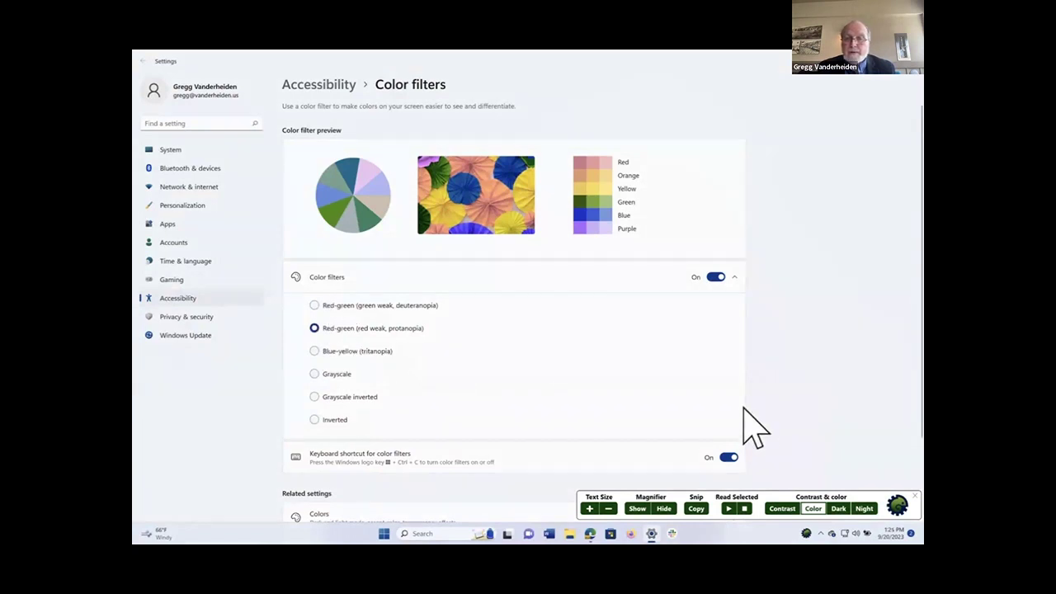
left_click(812, 508)
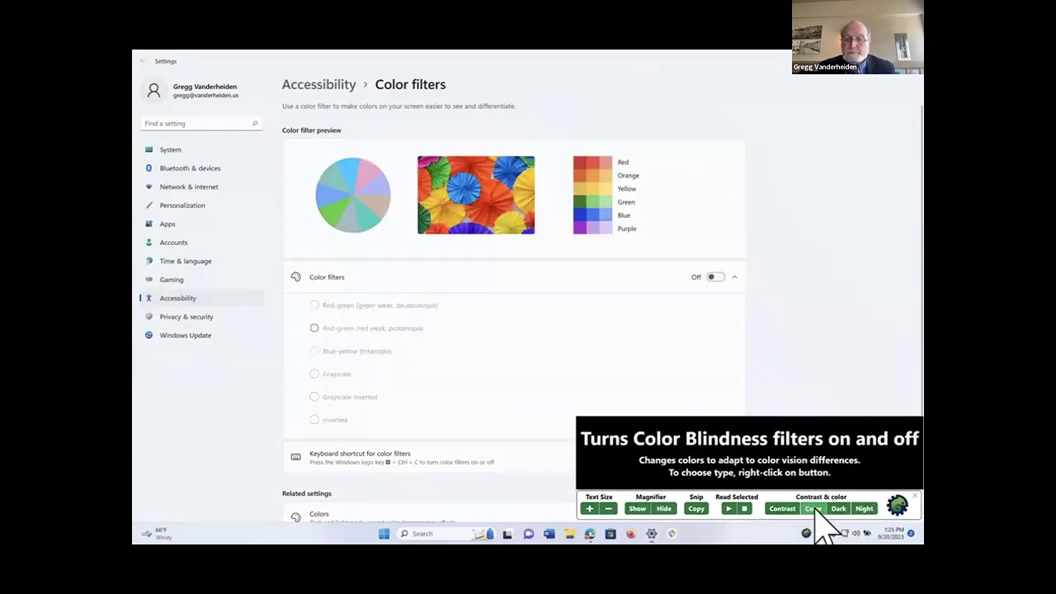
left_click(899, 506)
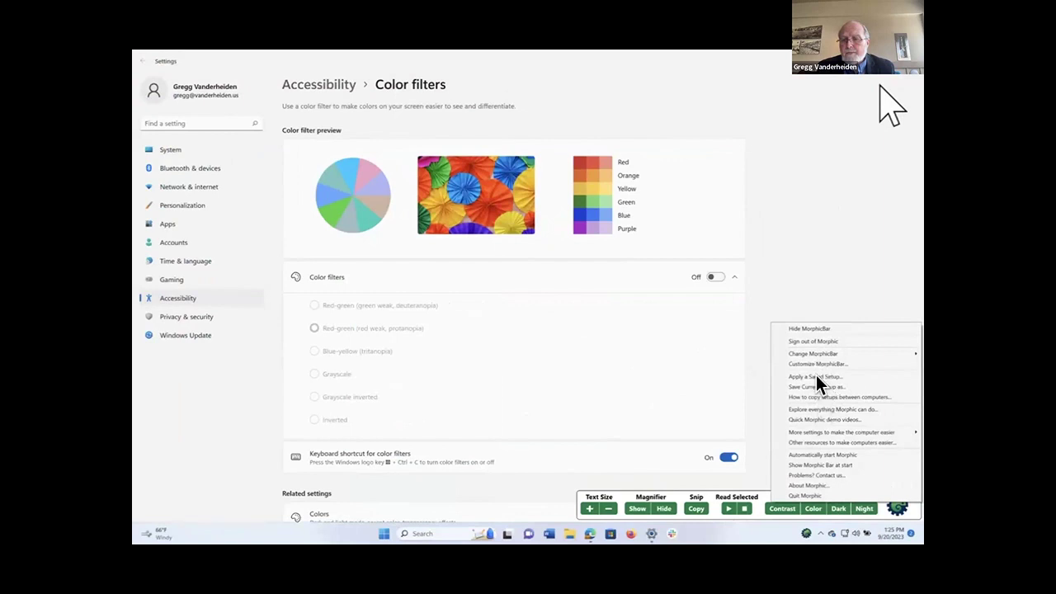
Step: Open Pointer Size from Morphic's more settings and enlarge the mouse pointer to size 8
mouse_move(819, 430)
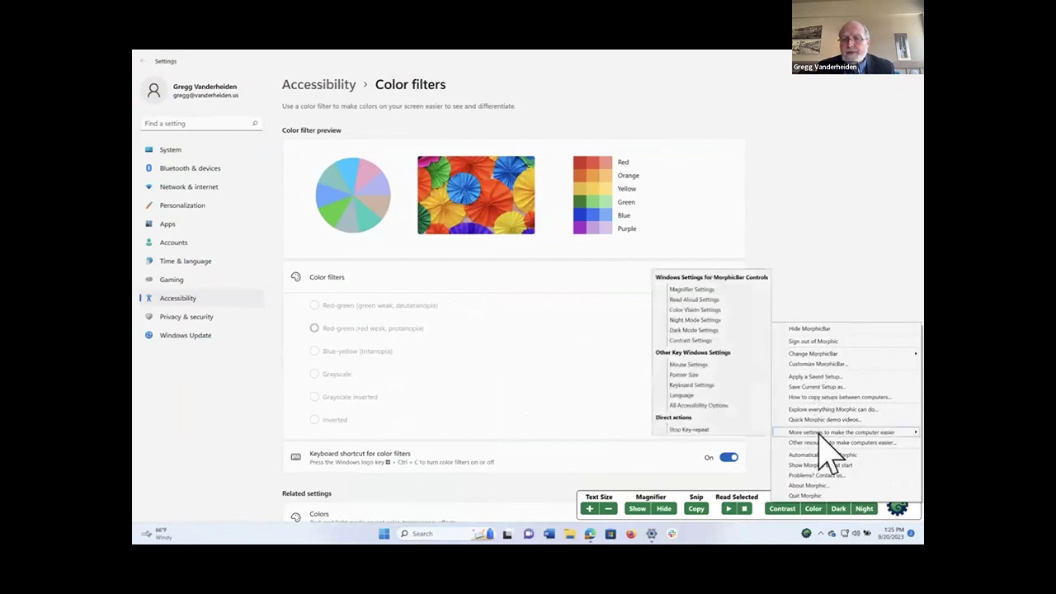
left_click(695, 375)
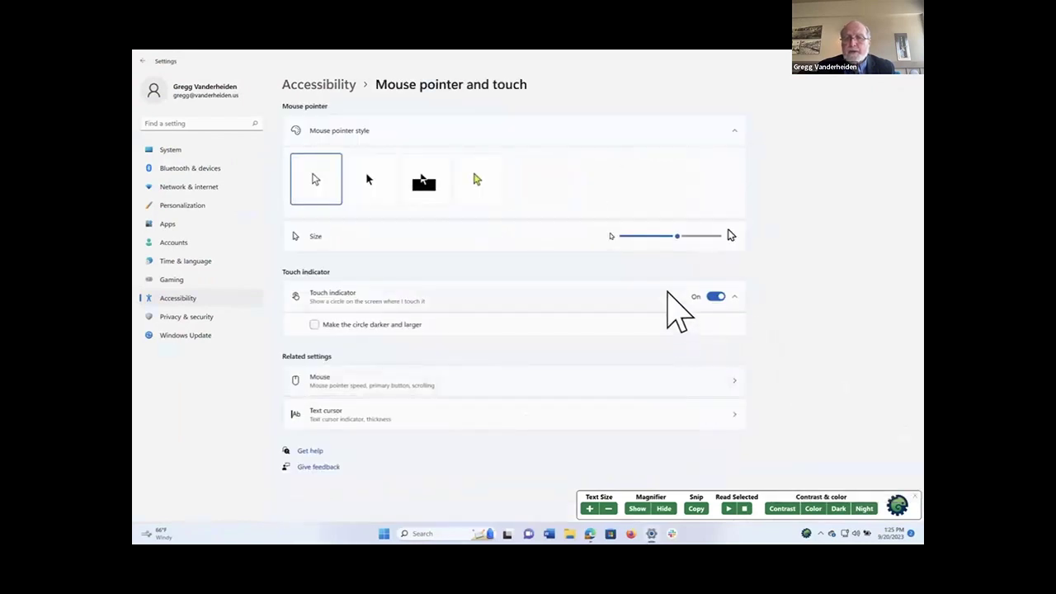
mouse_move(679, 239)
left_mouse_down()
mouse_move(721, 237)
mouse_move(620, 237)
mouse_move(696, 247)
left_mouse_up()
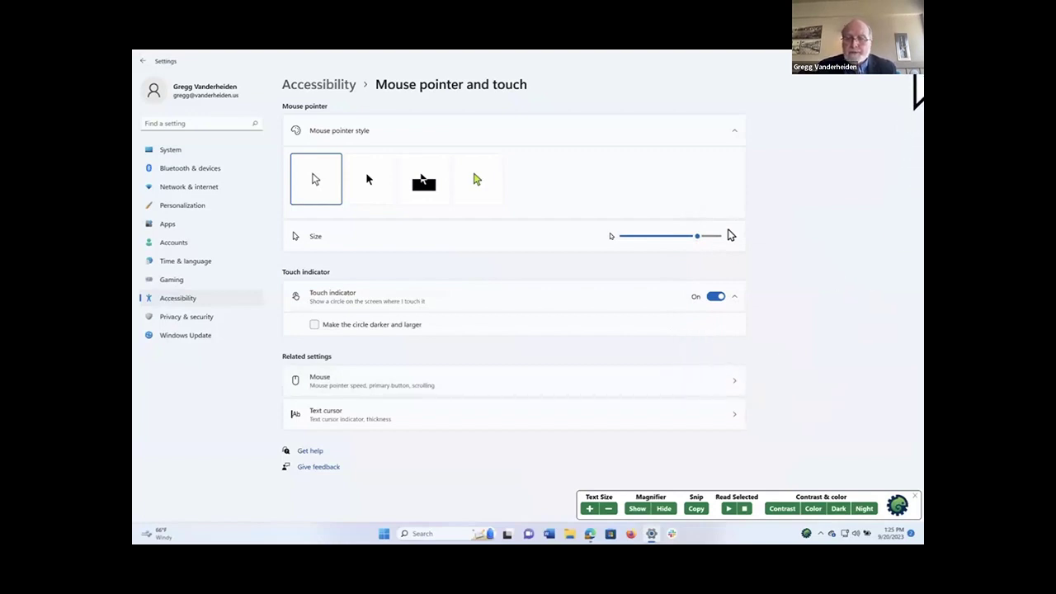
Step: Minimize Windows Settings, then open, close and reopen Morphic's main menu
left_click(917, 60)
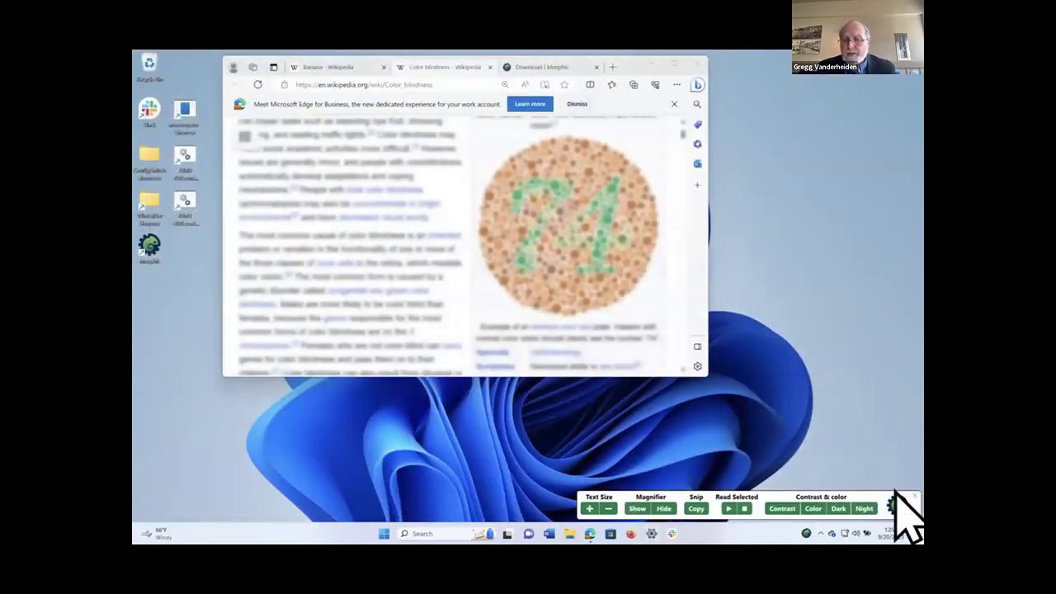
left_click(898, 505)
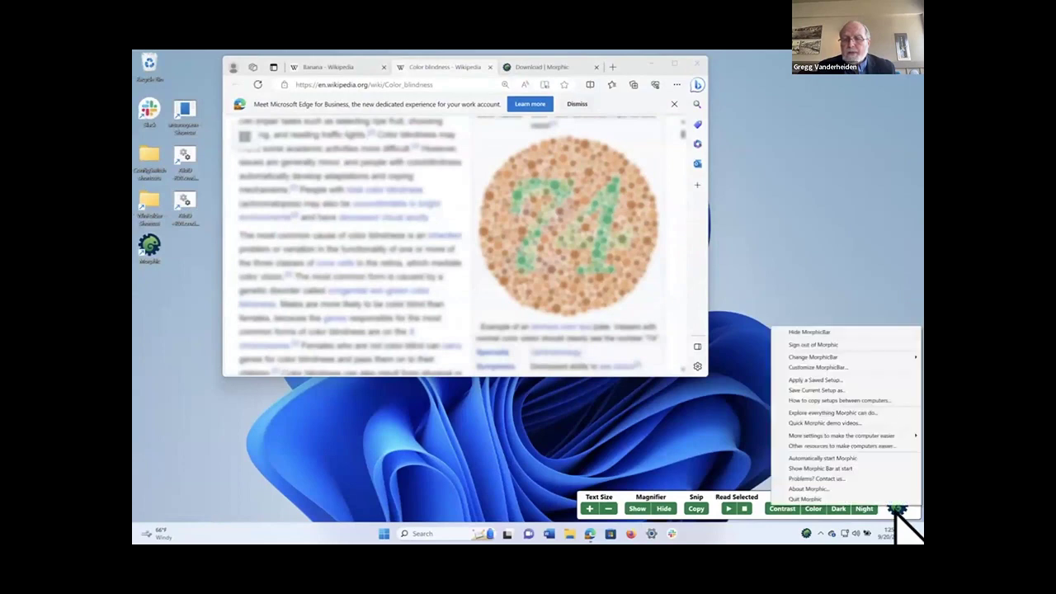
left_click(755, 483)
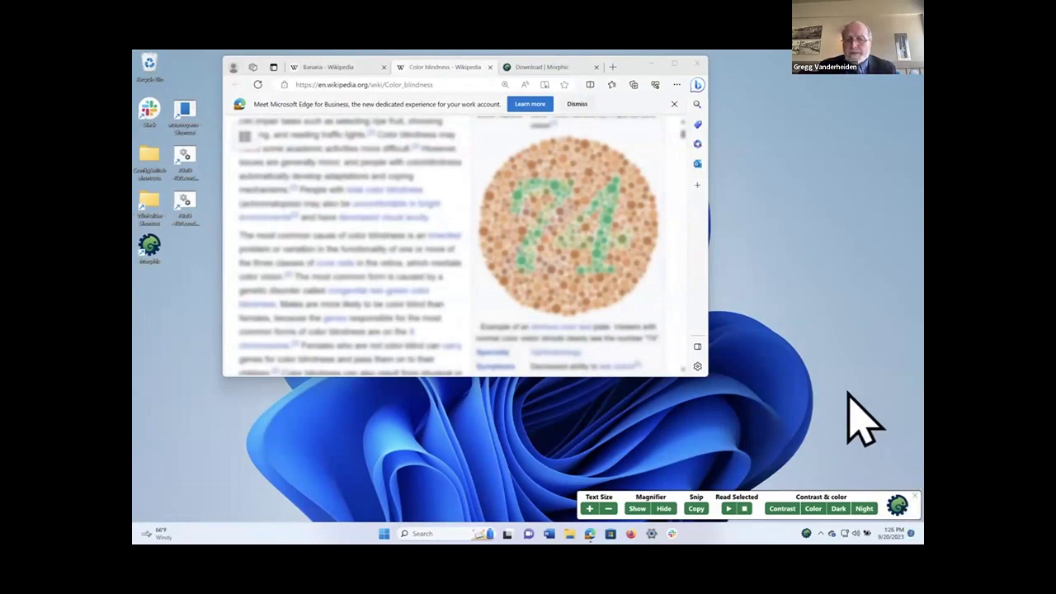
left_click(898, 505)
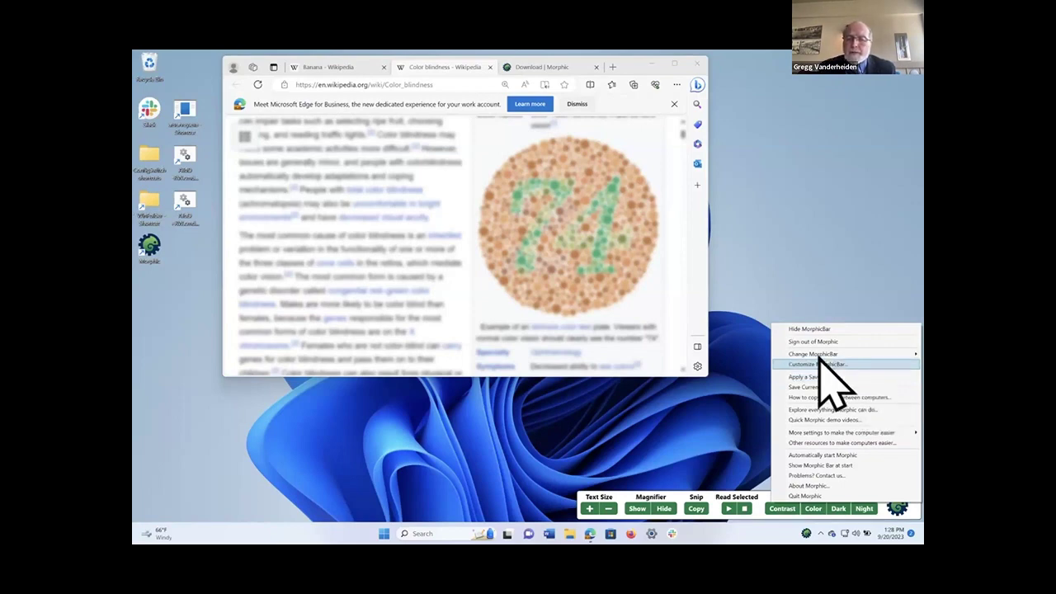
Step: Close Morphic's menu and bring up Edge's tab actions menu
left_click(572, 429)
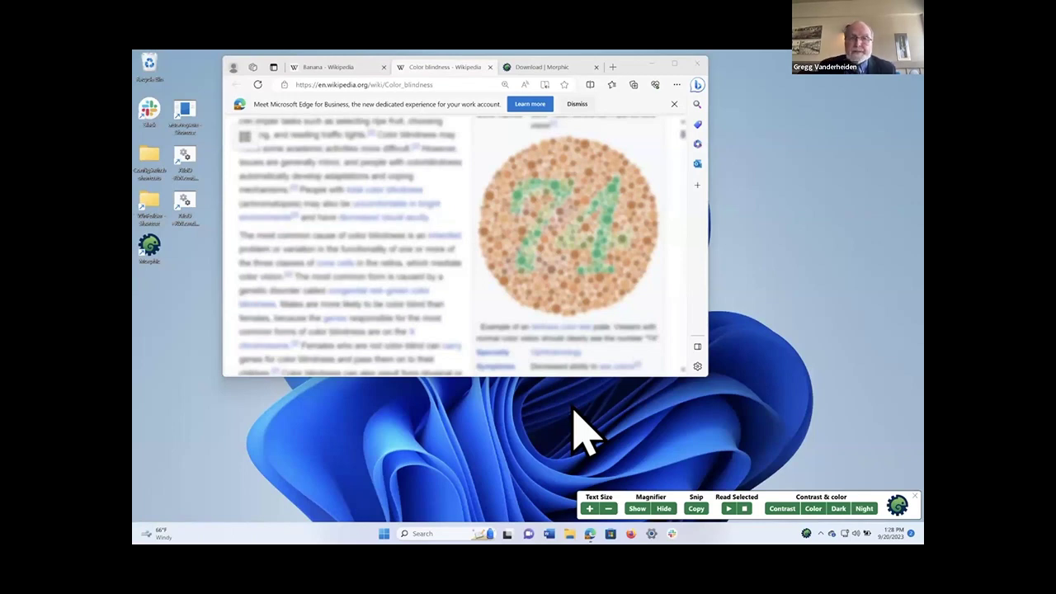
left_click(273, 67)
Step: View recently closed tabs, move Edge down-right, and go from the Download | Morphic tab to the morphic.org home page
left_click(277, 129)
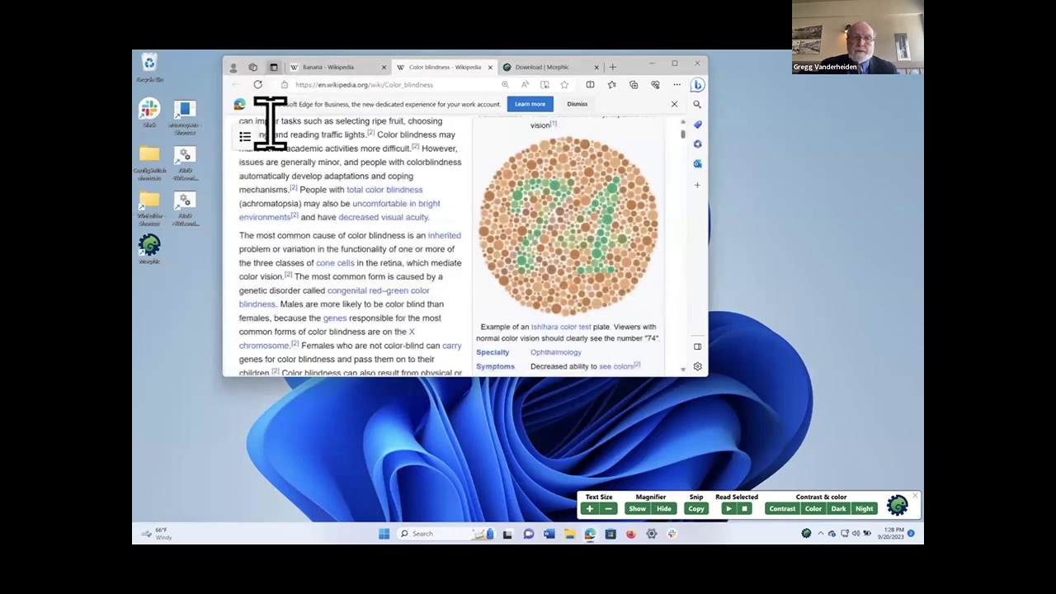
left_click_drag(247, 66, 267, 170)
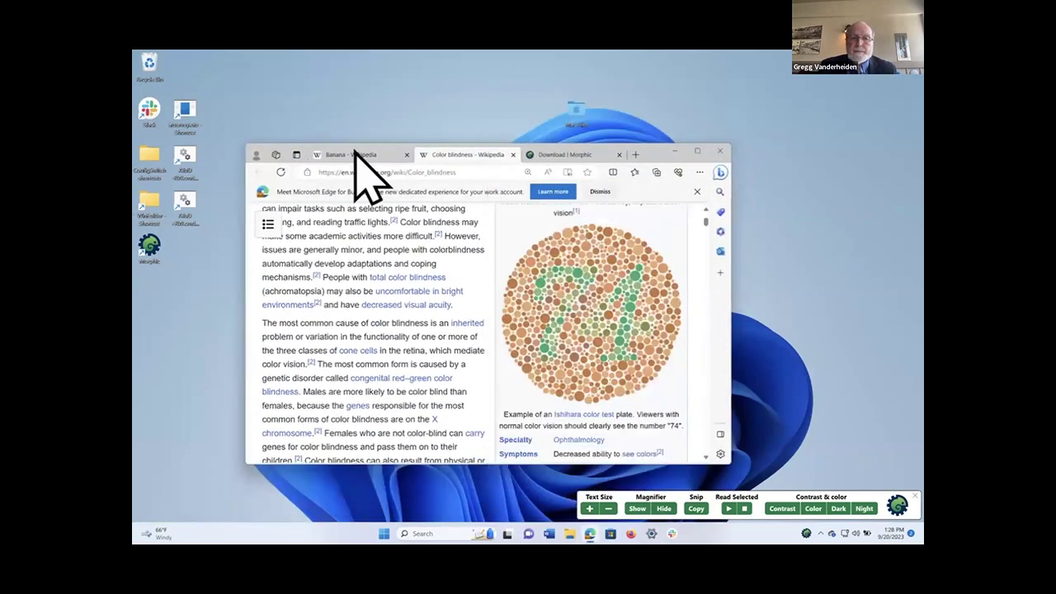
left_click(563, 156)
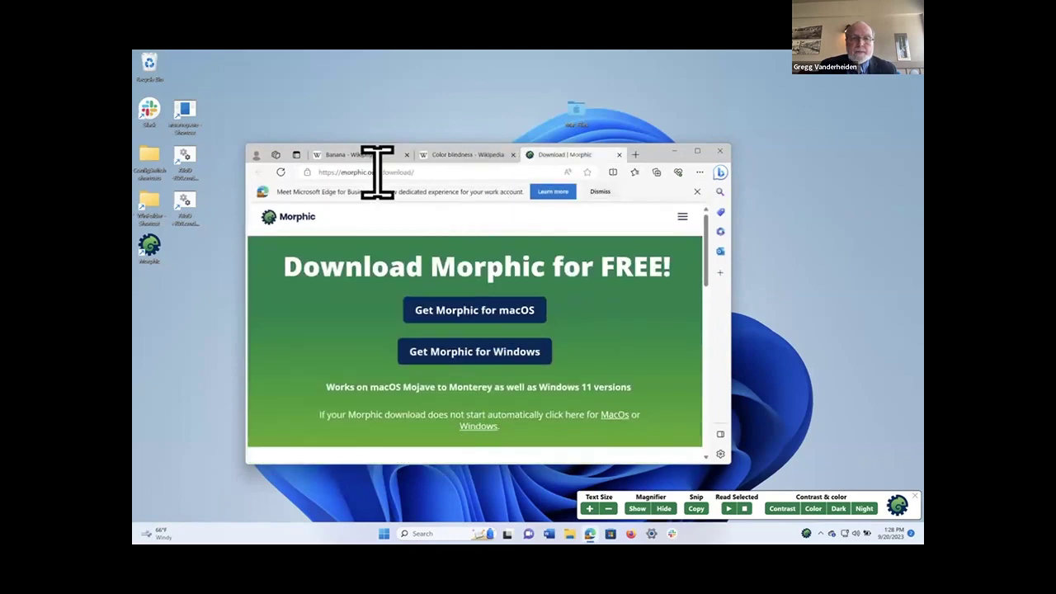
left_click(275, 216)
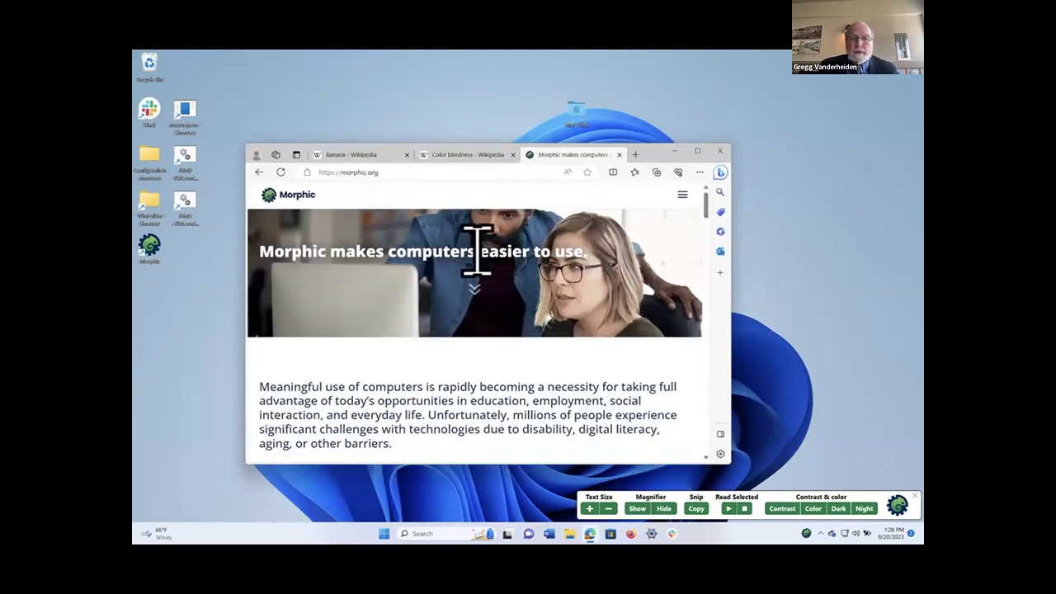
scroll(677, 264, "down", 5)
scroll(701, 223, "up", 5)
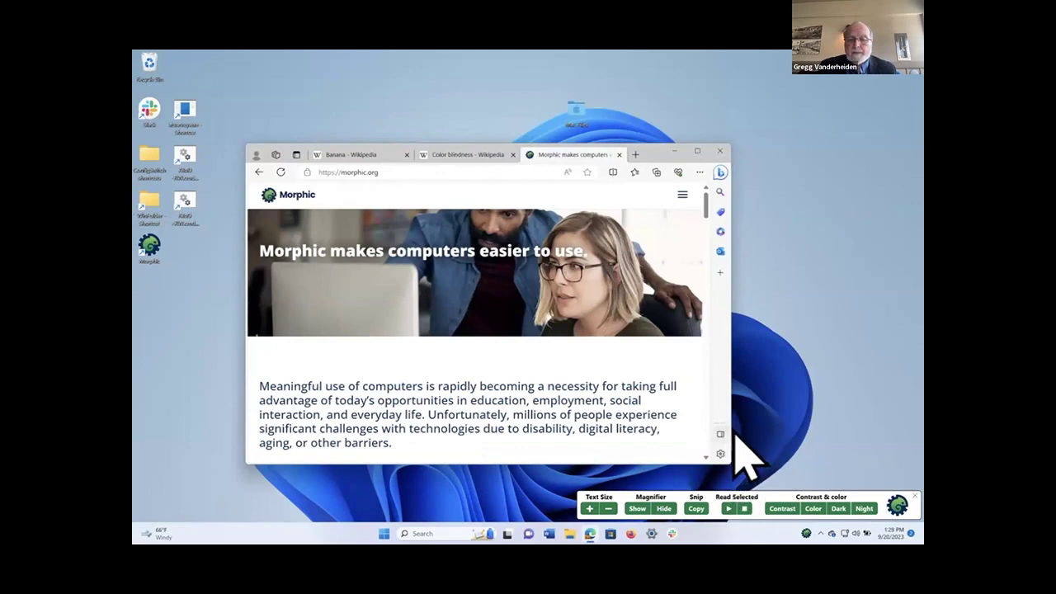
Step: Maximize Edge and open morphic.org/download through the site menu's Get Morphic link
left_click(682, 196)
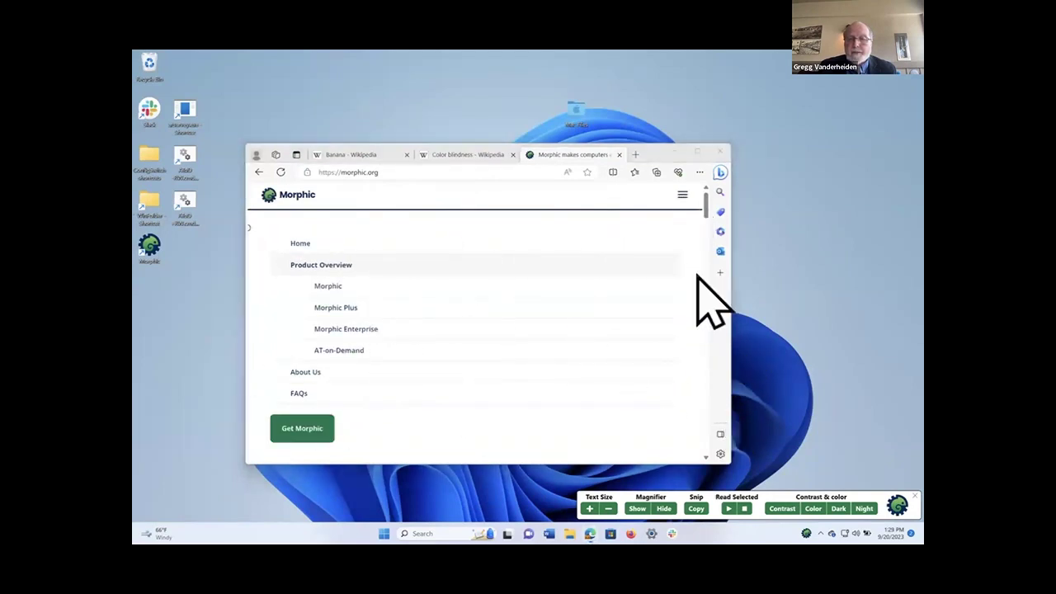
left_click(696, 151)
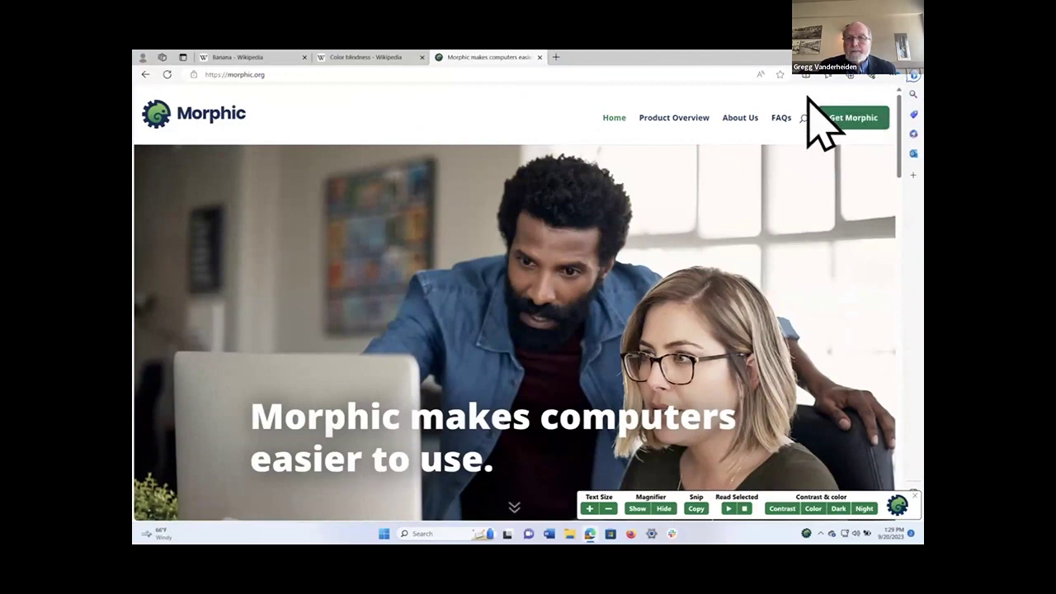
left_click(846, 118)
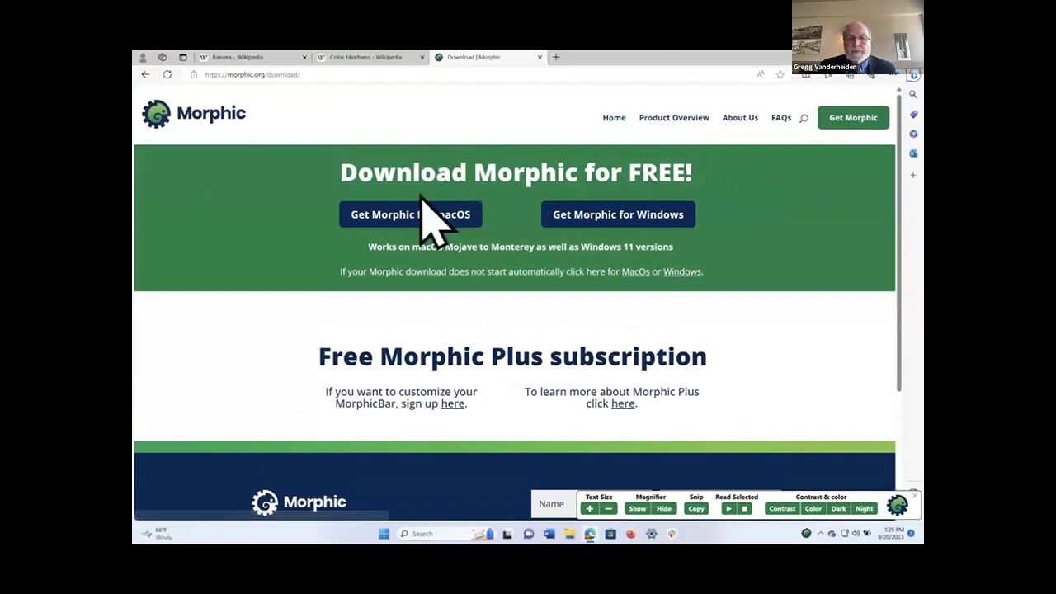